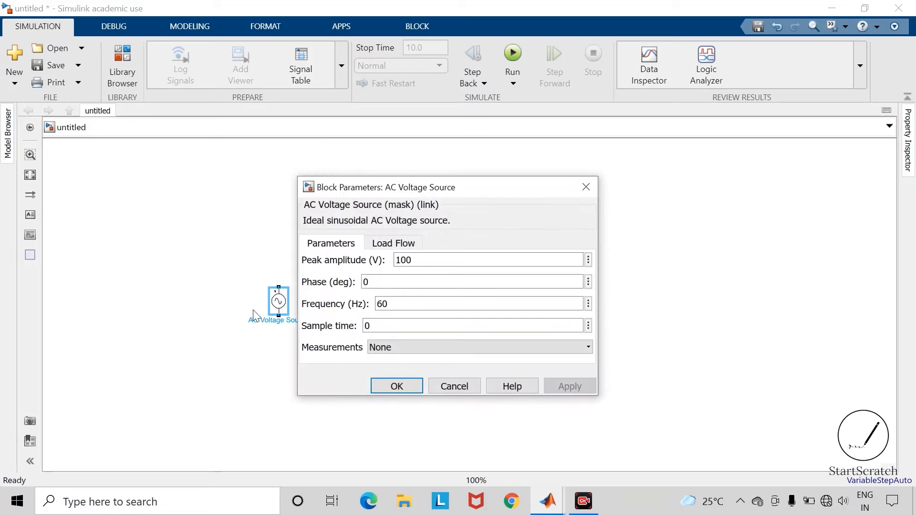
Set the AC Voltage Source's peak amplitude to 325 V and its frequency to 50 Hz.
type("325")
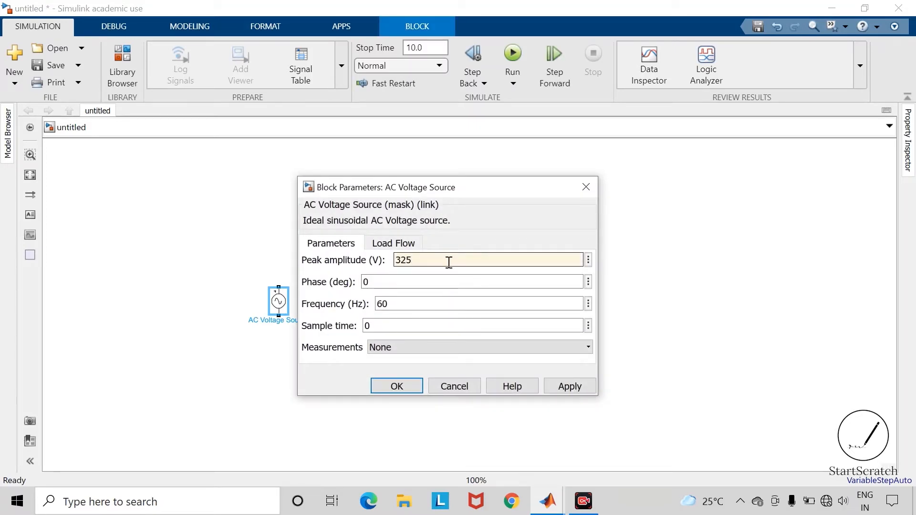
double_click(407, 302)
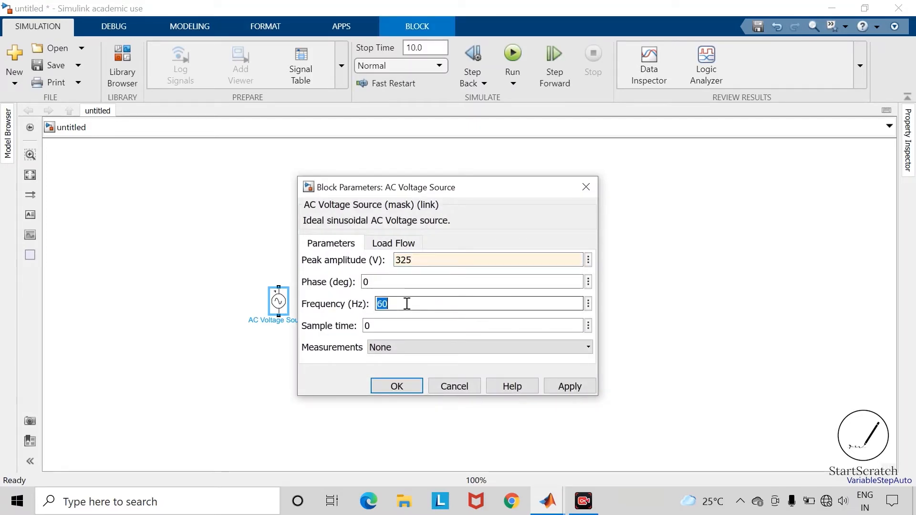
type("50")
key("Return")
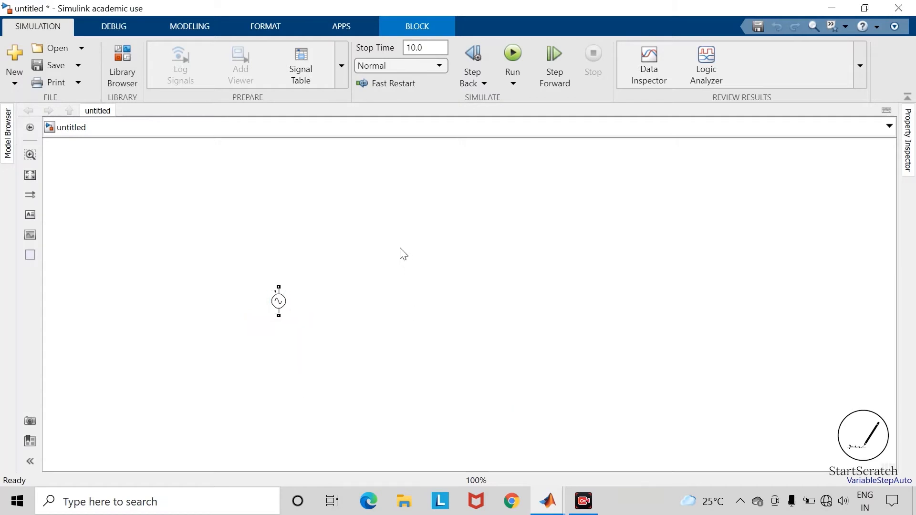
Add the Specialized Power Systems Thyristor block and connect the AC source's positive terminal to its anode port a.
double_click(397, 246)
type("thyristo")
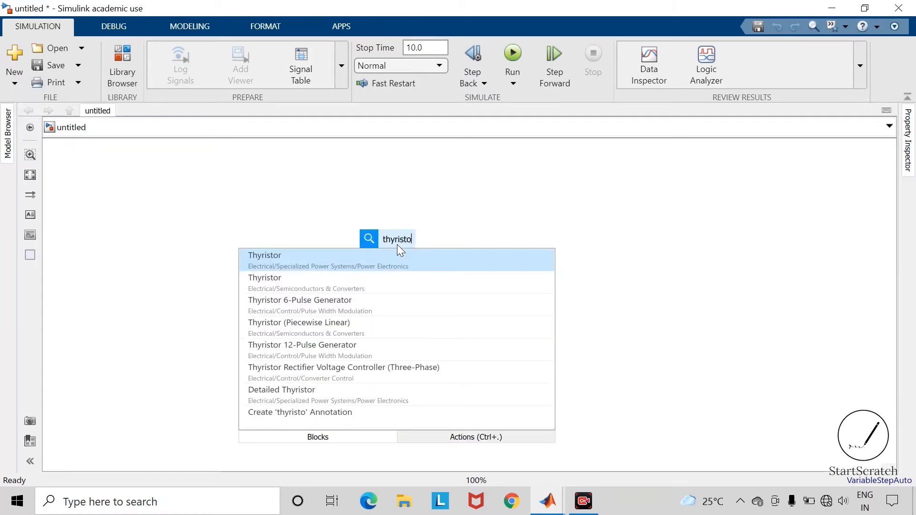
key("Return")
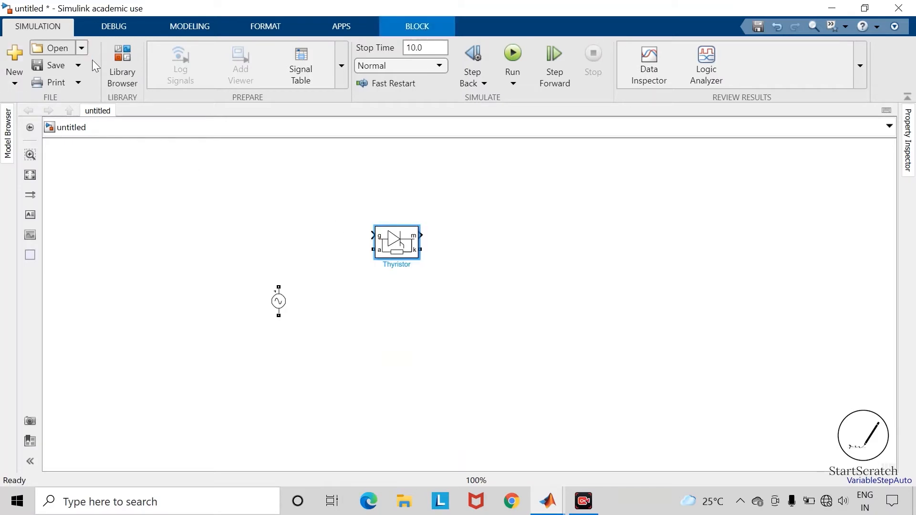
left_click(310, 264)
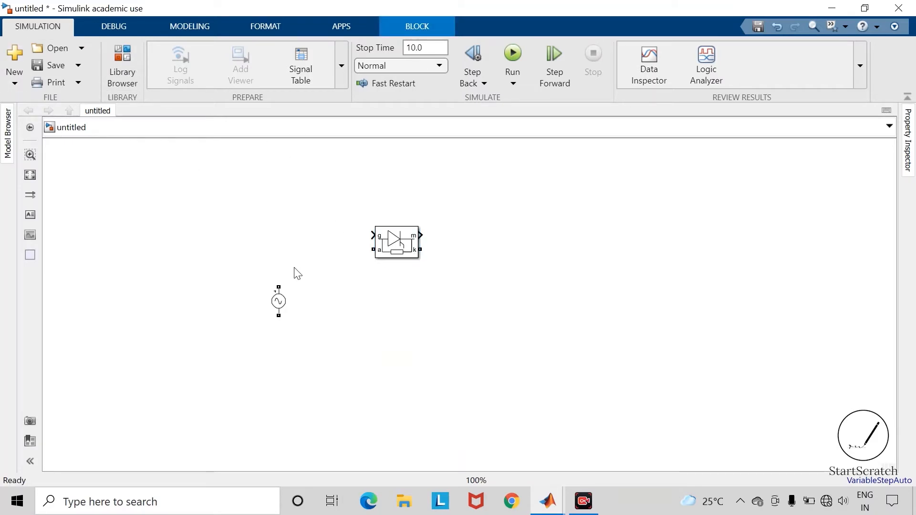
left_click(279, 286)
left_click(373, 249)
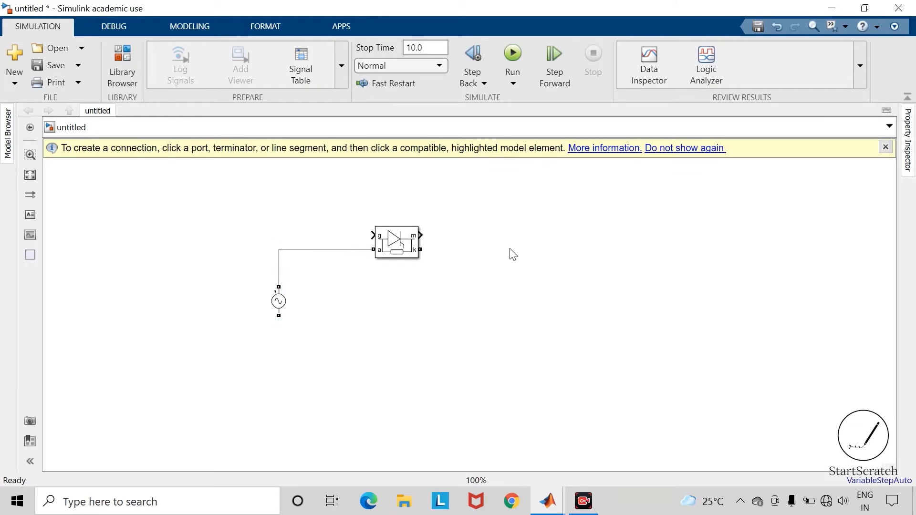
Add a Current Measurement block beside the thyristor and connect its + port to the thyristor's cathode port k.
double_click(502, 274)
type("curren")
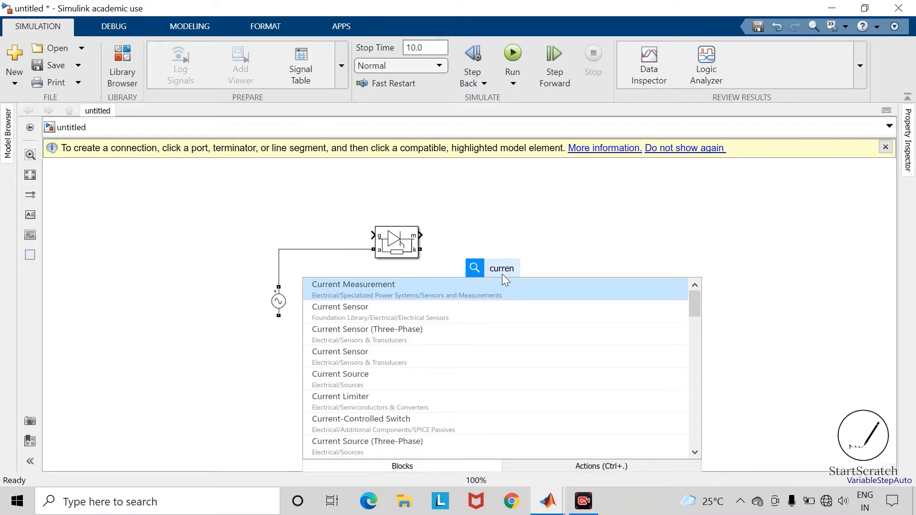
key("Return")
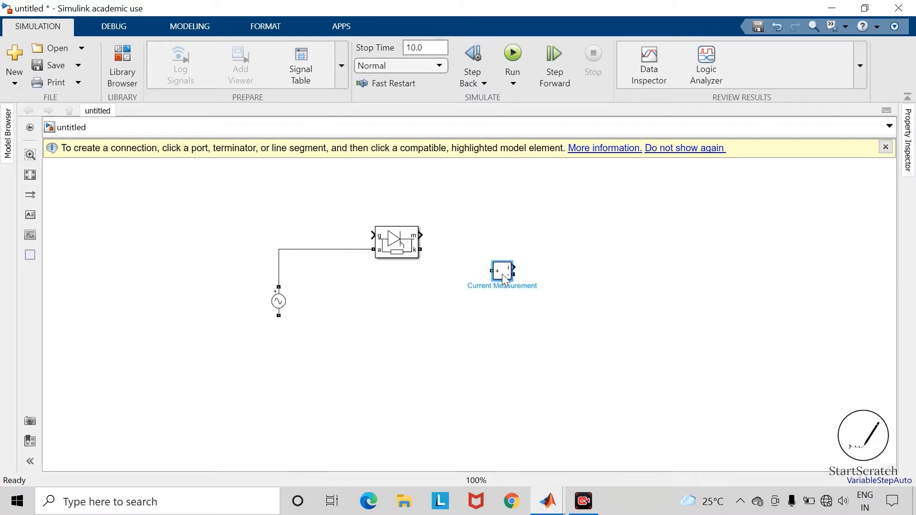
left_click_drag(498, 270, 501, 252)
left_click(476, 250)
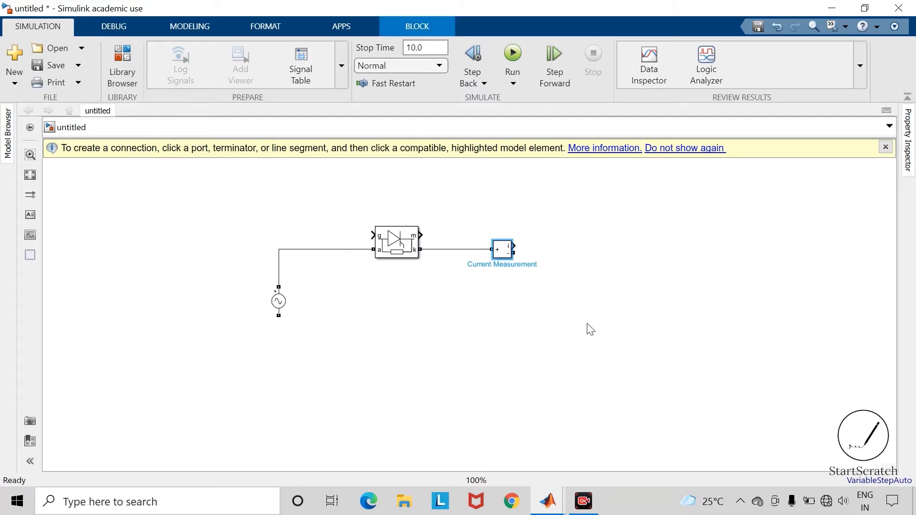
Add a Series RLC Branch block below and to the right of the Current Measurement block.
double_click(596, 327)
type("ser")
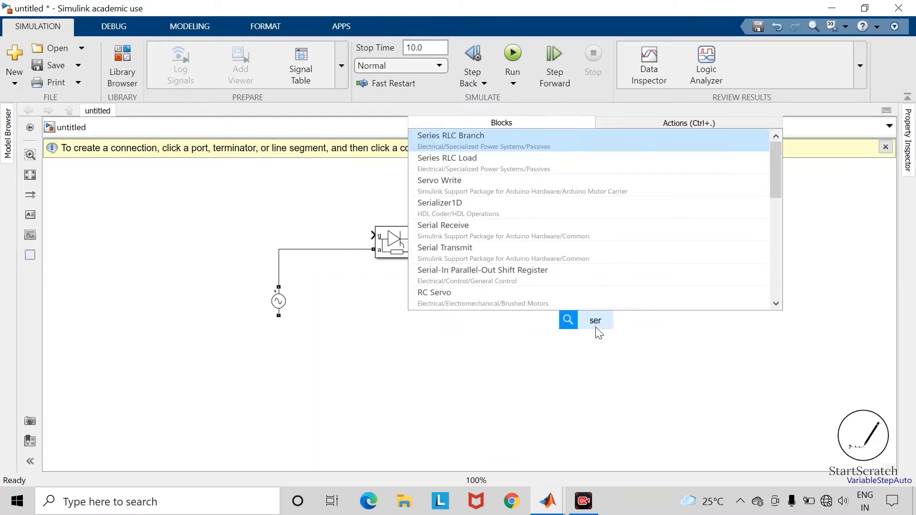
type("ies")
key("Return")
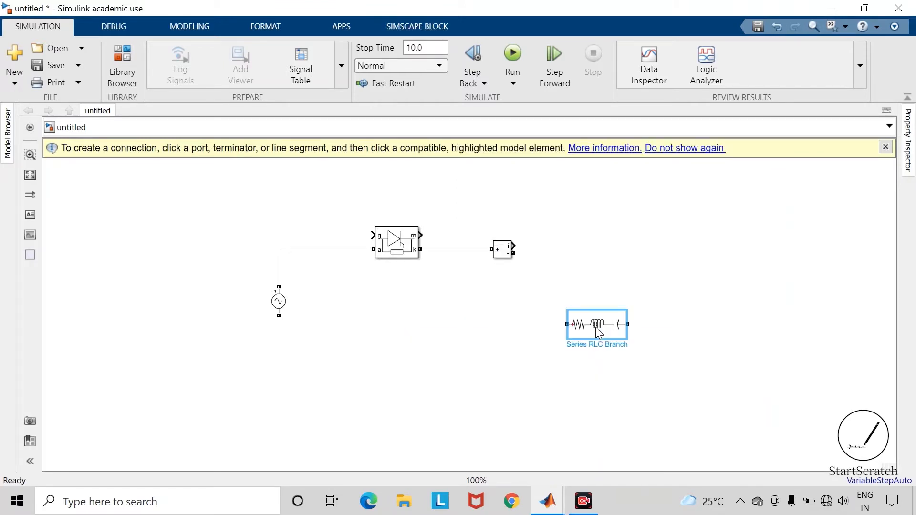
Configure the Series RLC Branch as type RL with a resistance of 20 ohms and an inductance of 50e-3 H.
double_click(596, 328)
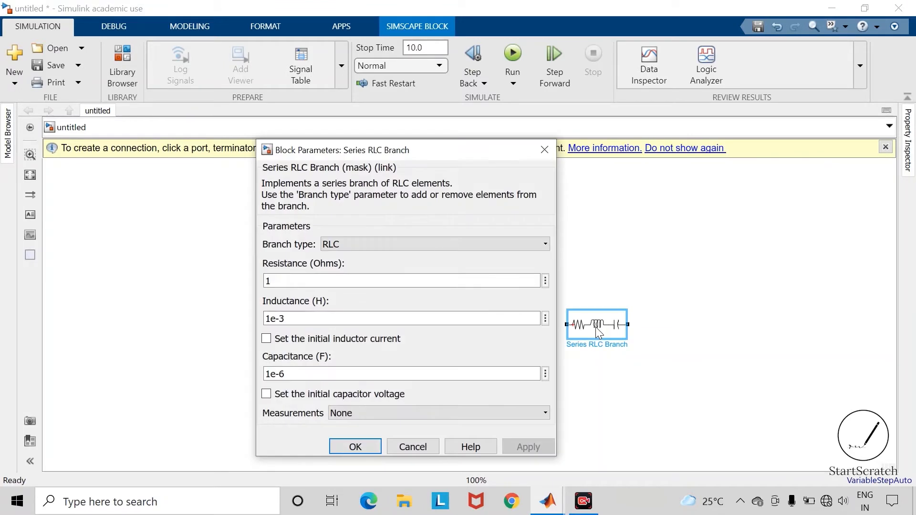
left_click(423, 246)
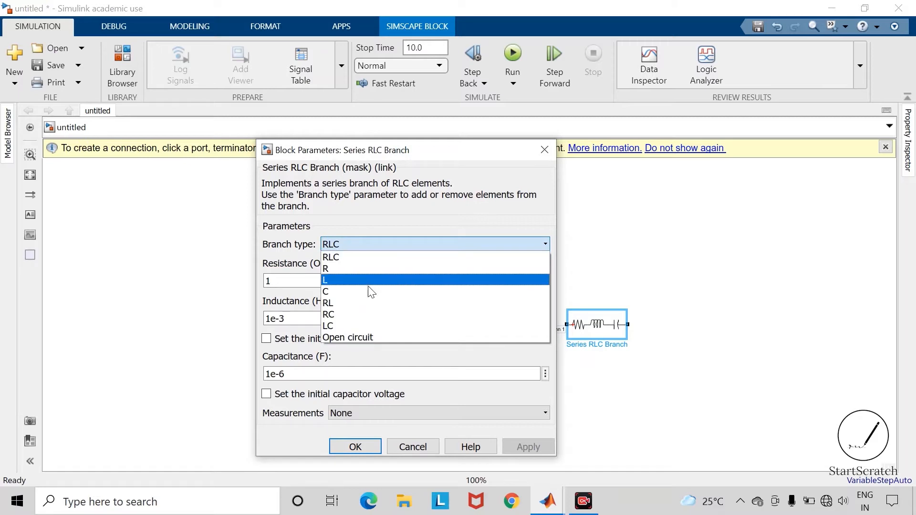
left_click(365, 304)
double_click(329, 280)
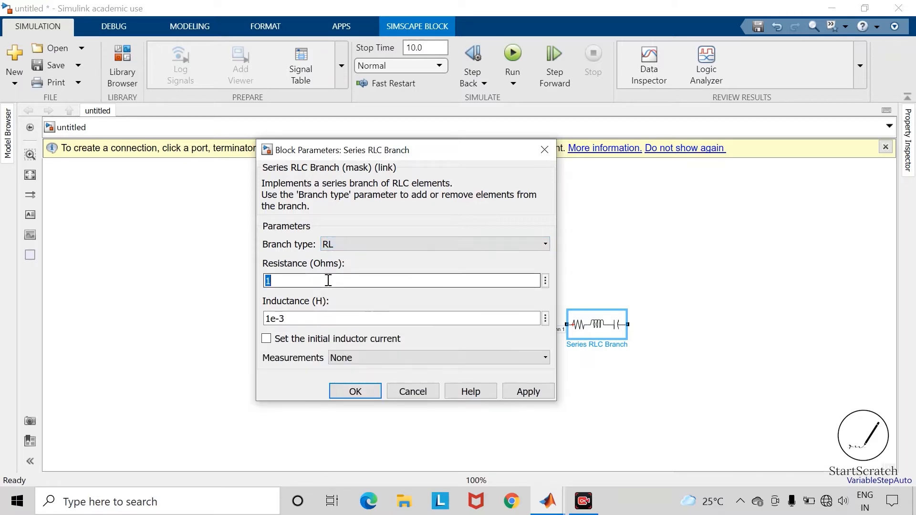
type("20")
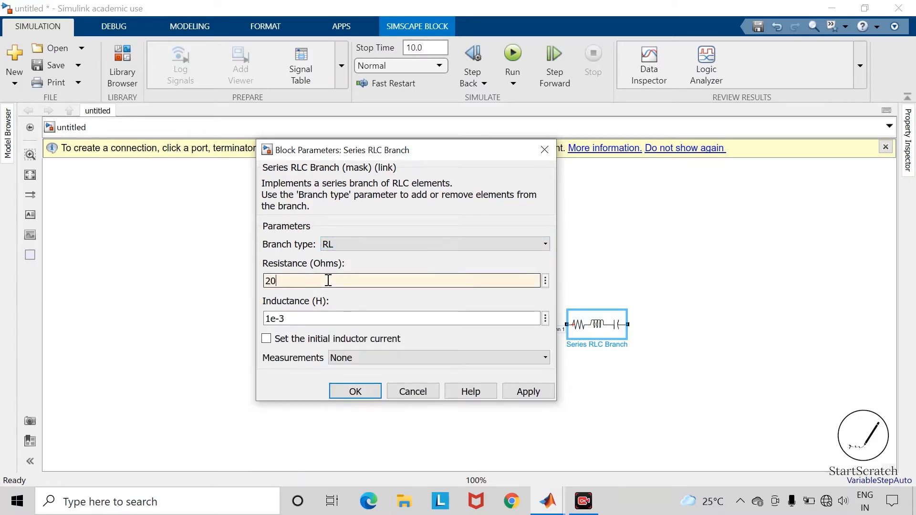
double_click(268, 318)
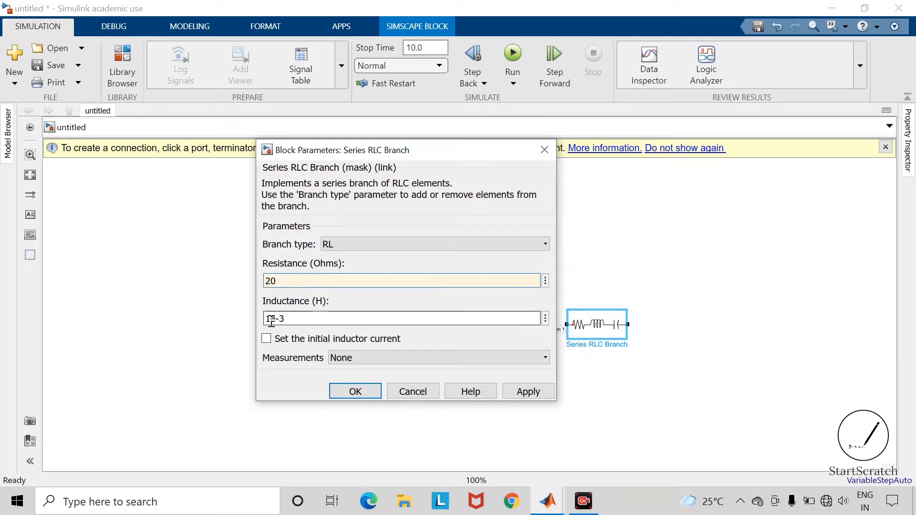
type("50")
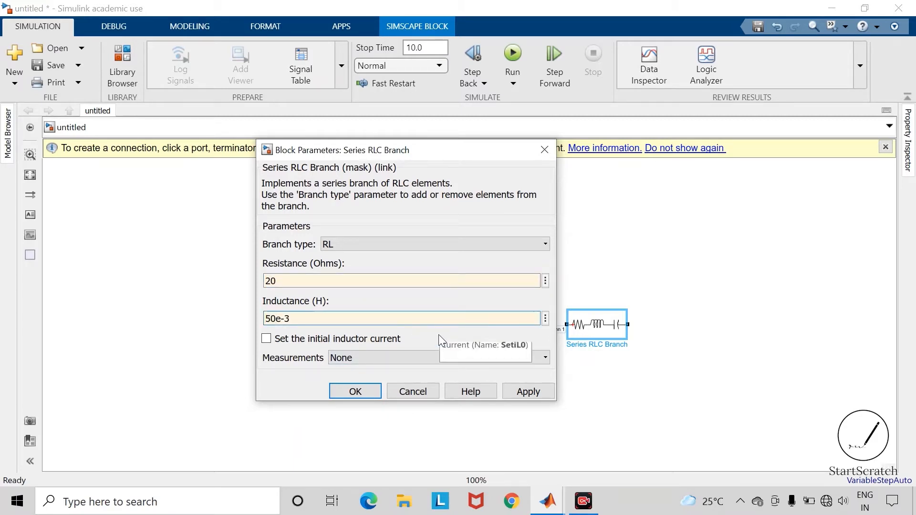
key("Return")
Rotate the RL branch to vertical and connect its upper terminal to the Current Measurement block's negative port.
left_click(560, 356)
left_click(599, 331)
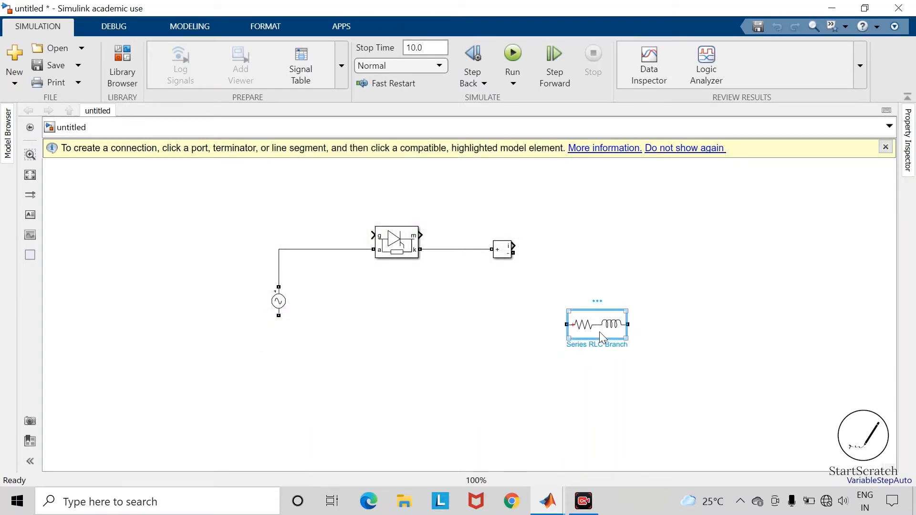
key("ctrl+r")
left_click(522, 309)
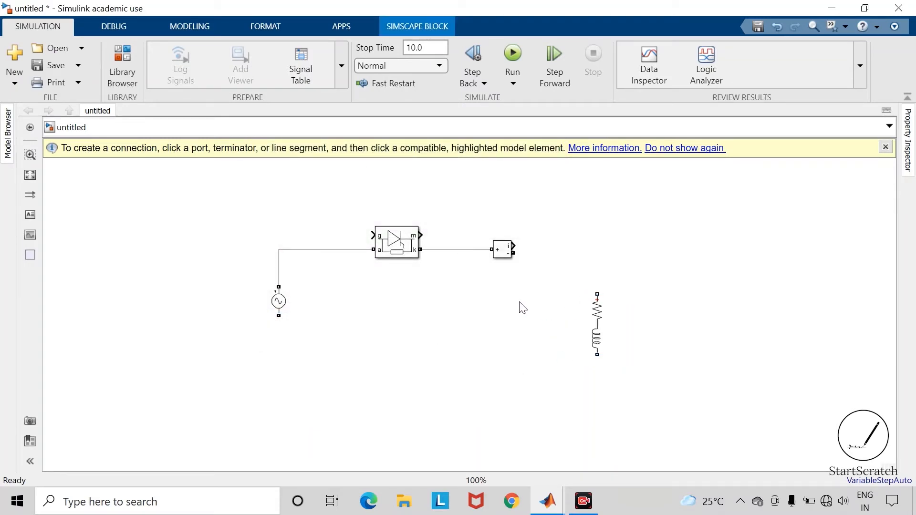
left_click(595, 290)
left_click(513, 253)
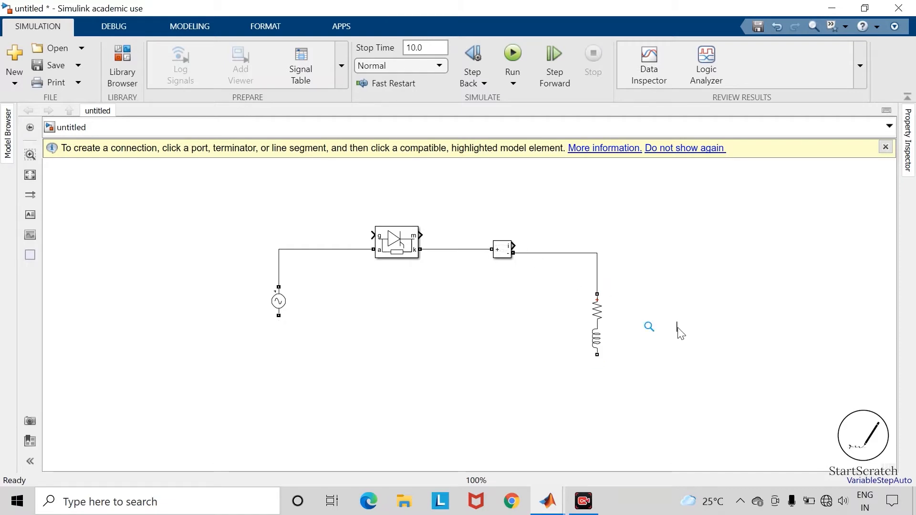
Add a Voltage Measurement block to the right of the RL branch.
type("volta")
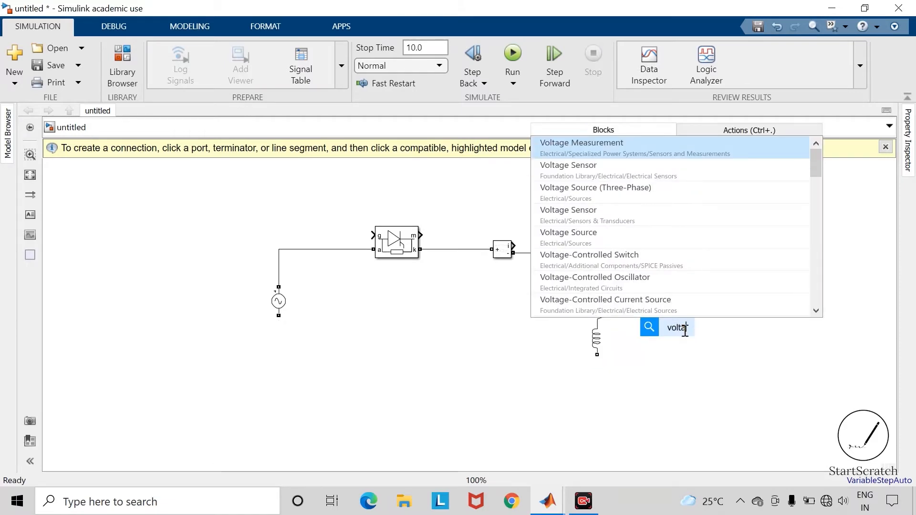
type("ge")
key("Return")
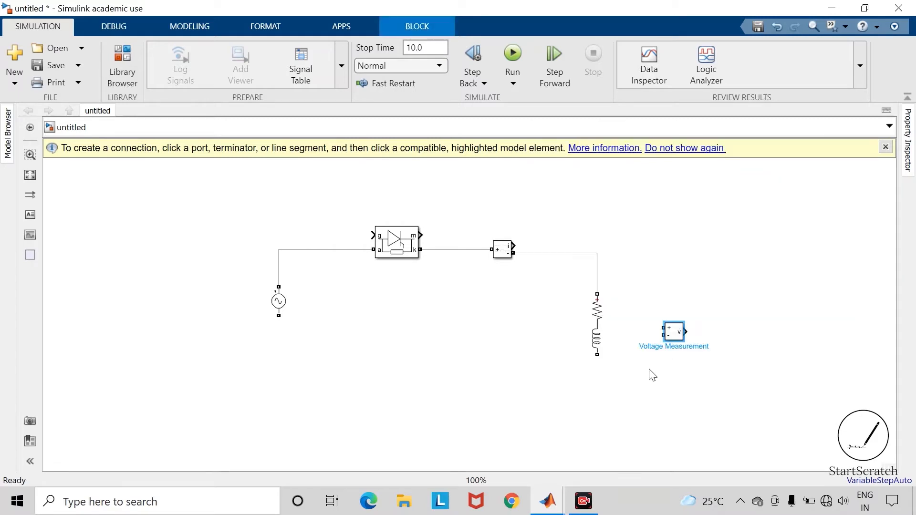
Wire the RL branch's lower terminal back to the AC source along a lowered return line, and connect the Voltage Measurement block across the branch.
left_click_drag(597, 355, 279, 316)
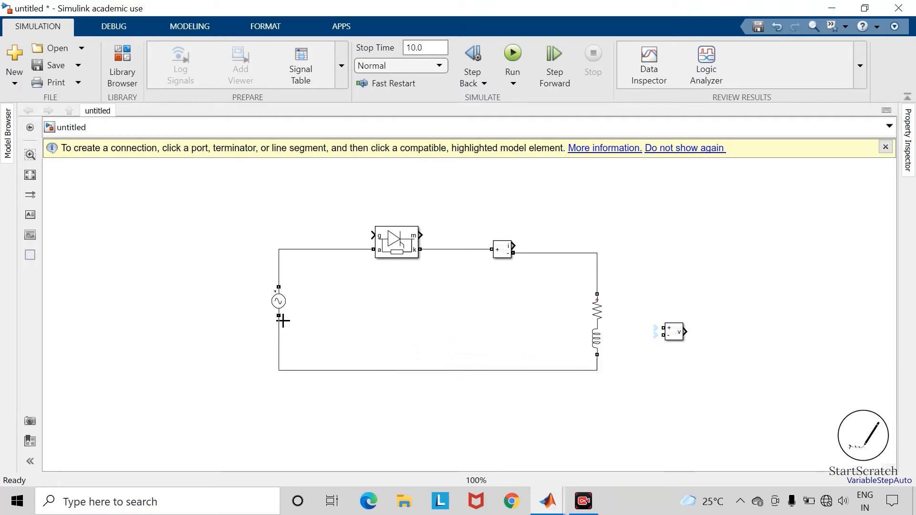
left_click_drag(497, 371, 496, 408)
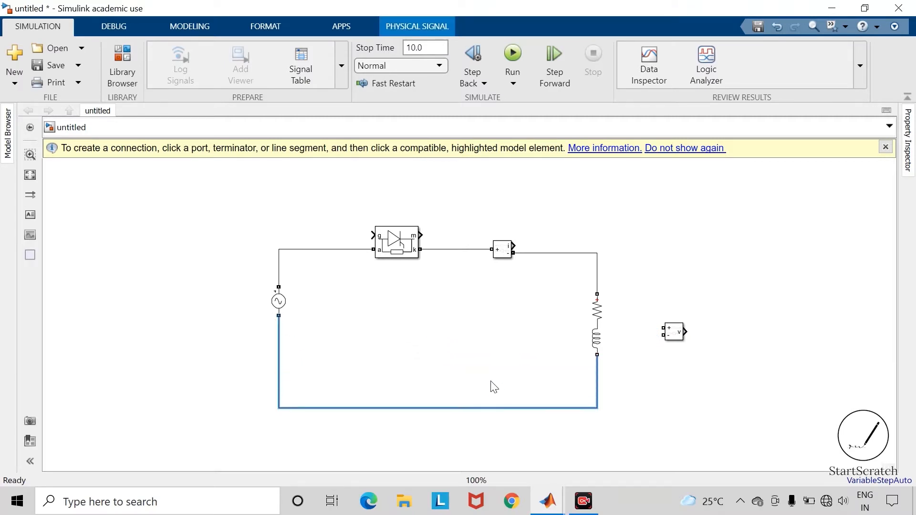
left_click(487, 363)
left_click_drag(661, 327, 603, 274)
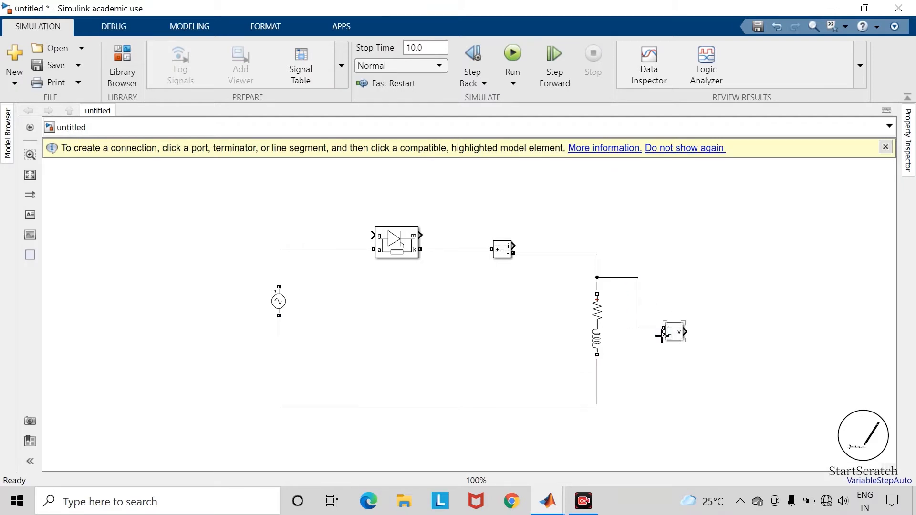
left_click_drag(662, 335, 600, 371)
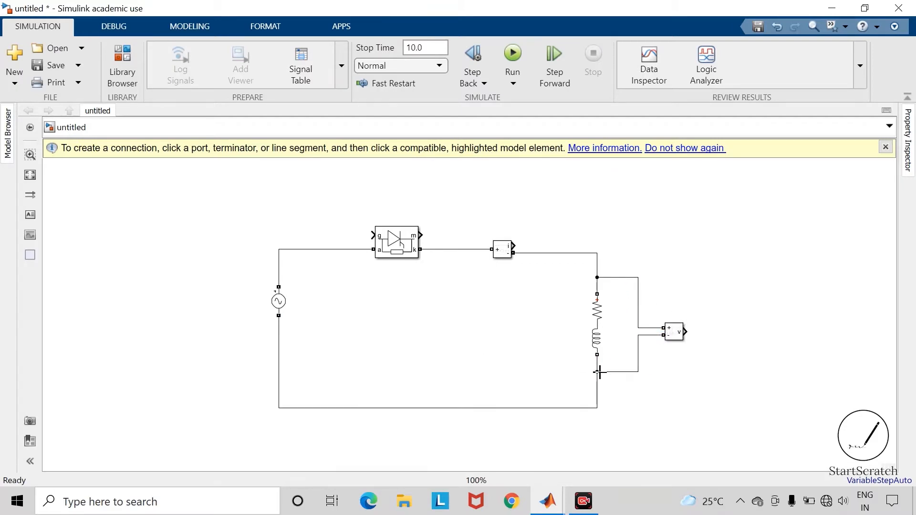
Copy the Voltage Measurement block to the left of the AC source, shift the source down, and connect the copy across the source.
left_click(672, 334)
left_click_drag(672, 332, 197, 315)
left_click_drag(279, 302, 279, 330)
left_click(352, 303)
left_click_drag(180, 303, 282, 282)
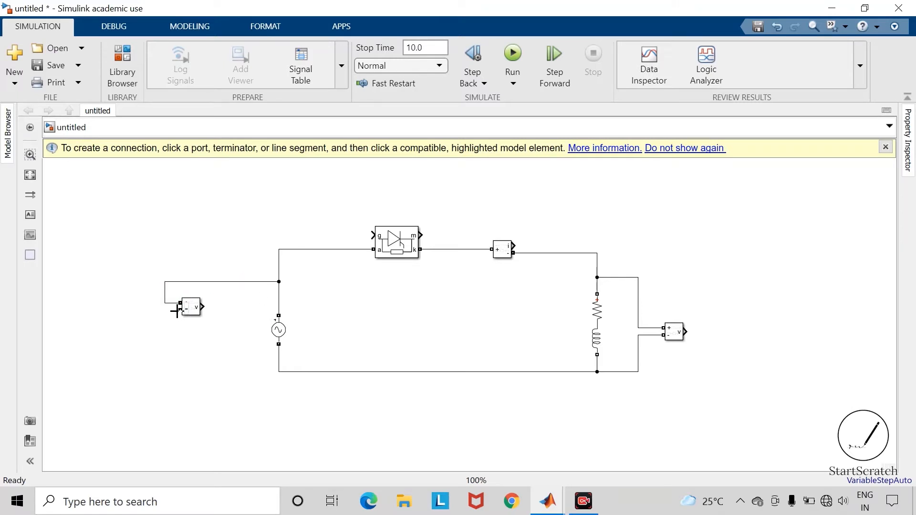
mouse_move(180, 310)
left_mouse_down()
mouse_move(216, 360)
mouse_move(278, 355)
left_mouse_up()
Add a Pulse Generator block above the AC source and connect its output to the thyristor's gate port g.
type("pulse")
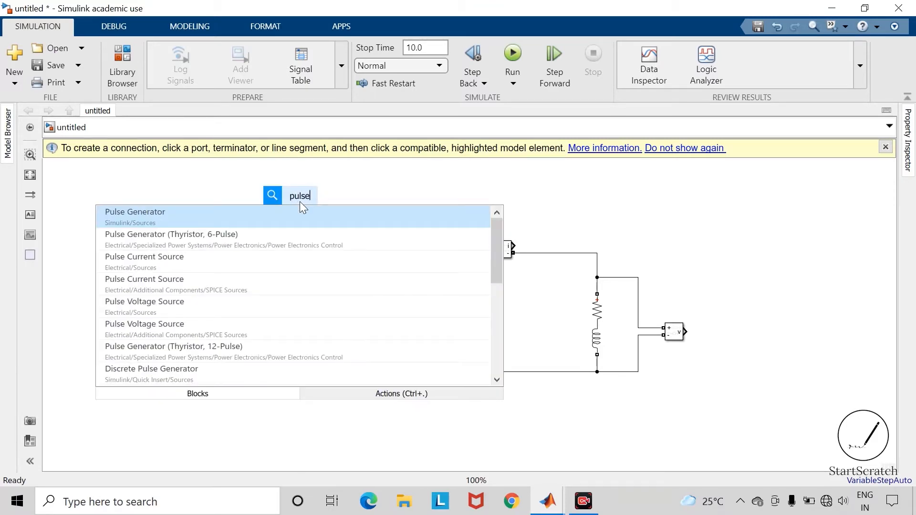
key("Return")
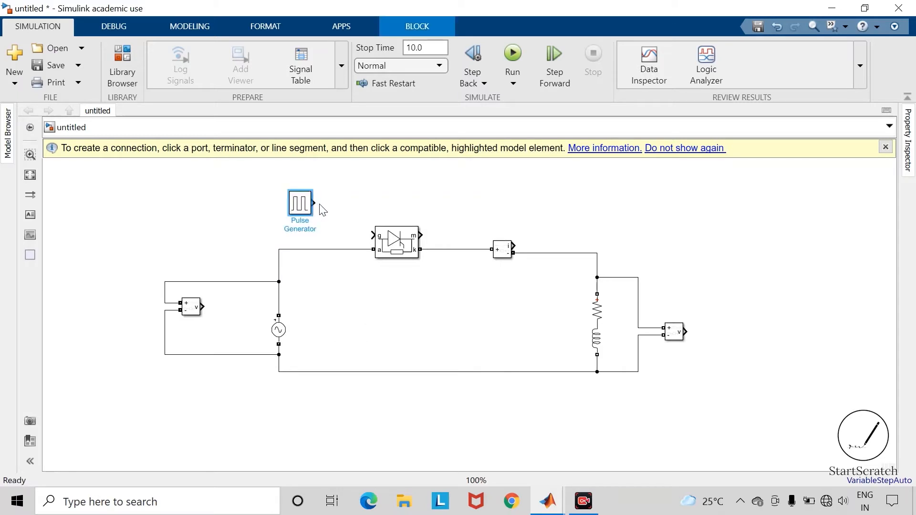
left_click_drag(316, 203, 371, 234)
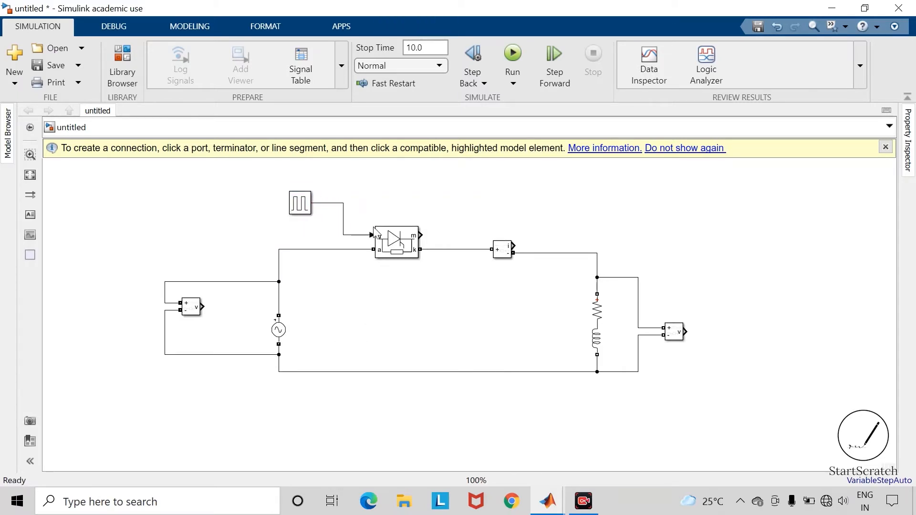
Set the Pulse Generator's period to 1/50 seconds and apply the change.
left_click(298, 210)
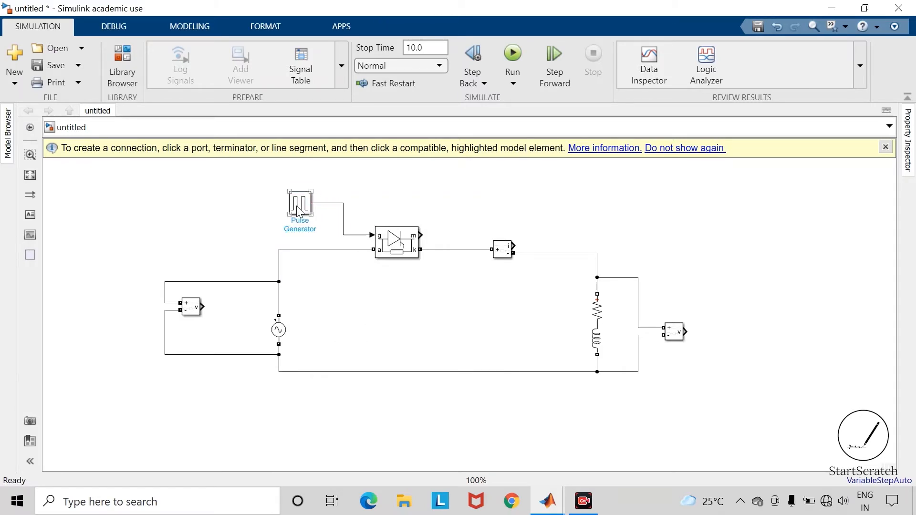
double_click(298, 210)
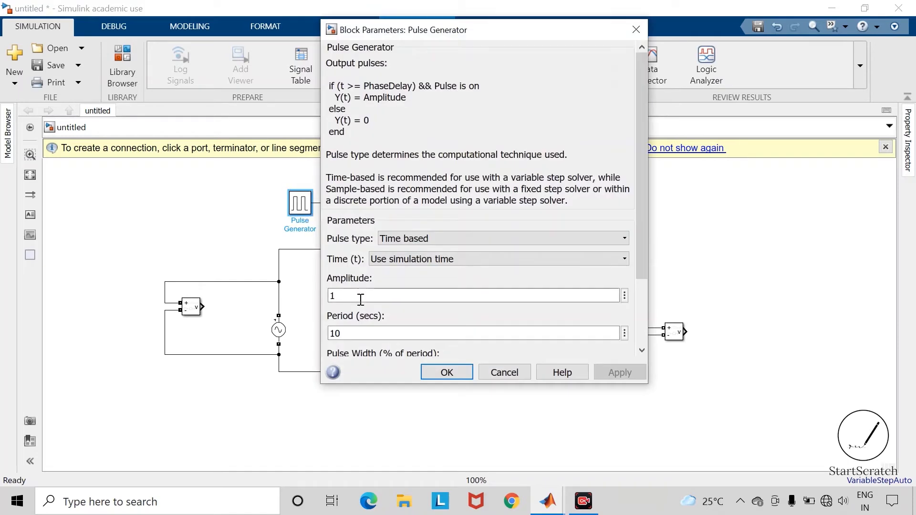
scroll(361, 299, "down", 3)
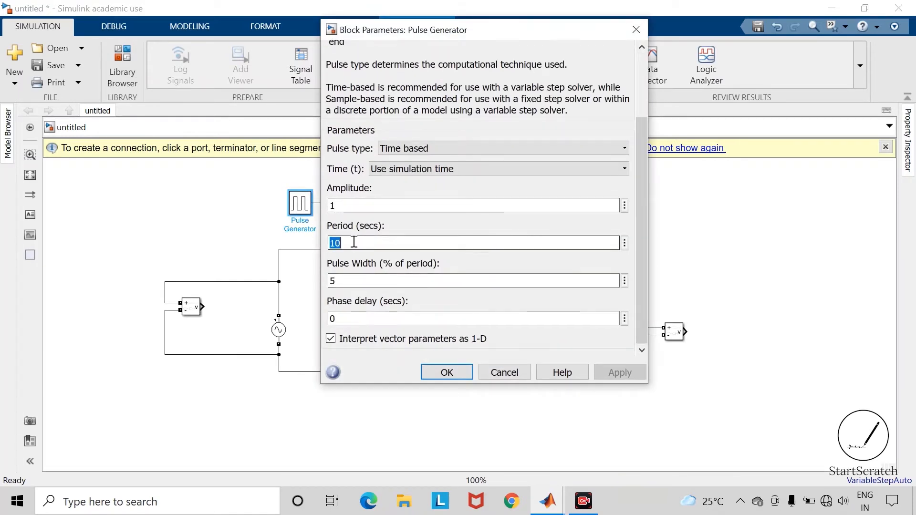
type("1")
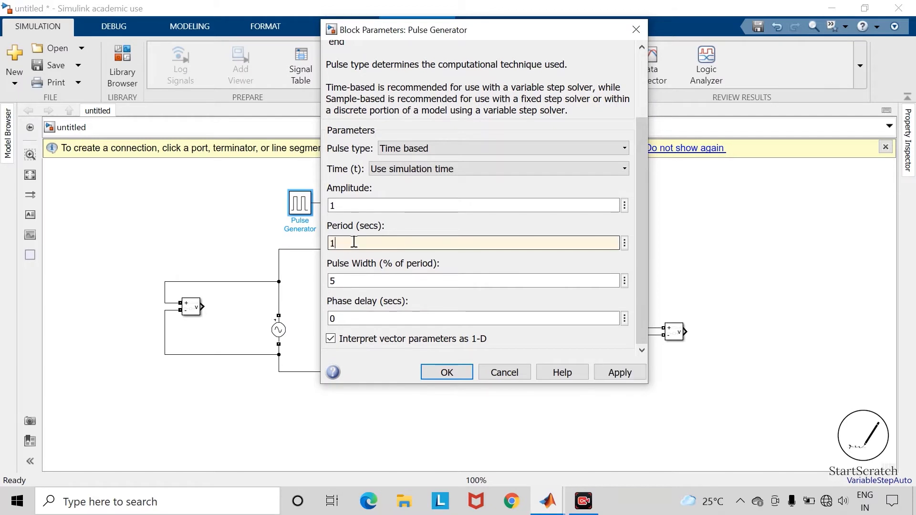
type("/50")
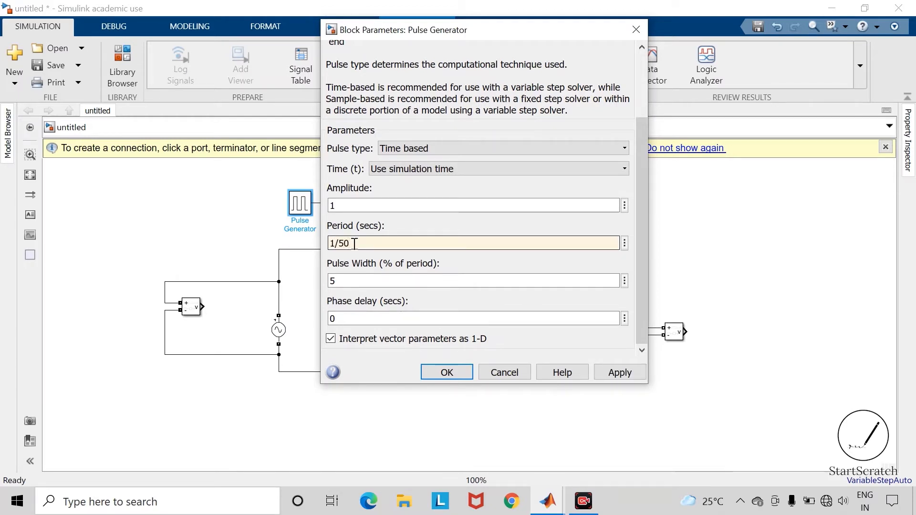
left_click(349, 317)
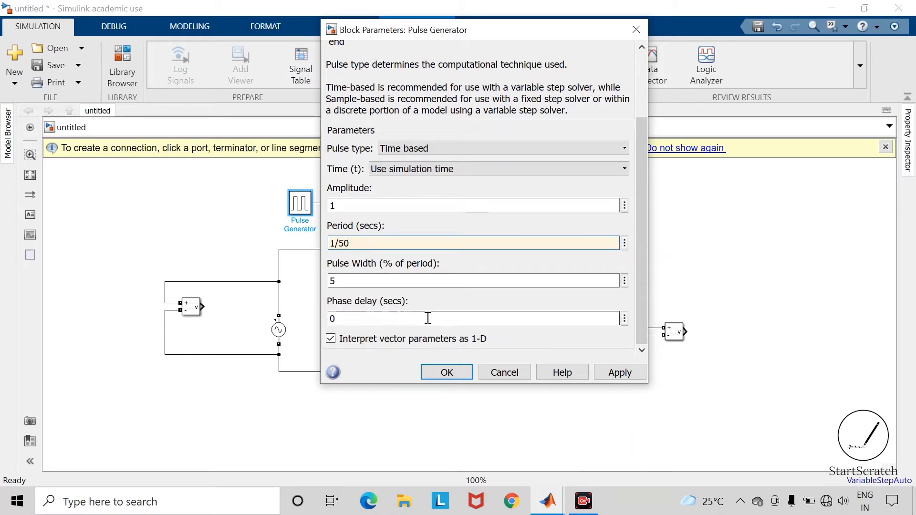
left_click(620, 373)
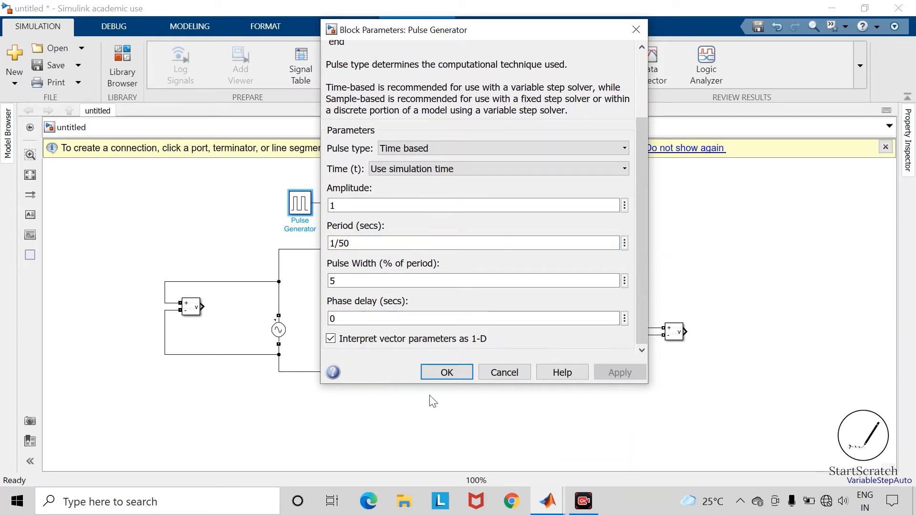
left_click(448, 372)
Add a Scope block to the right of the load's Voltage Measurement block.
left_click(476, 406)
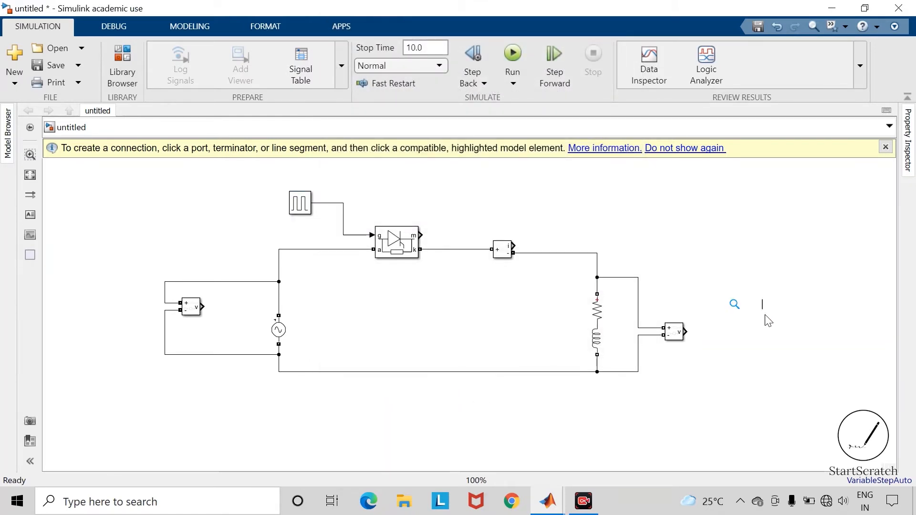
type("scope")
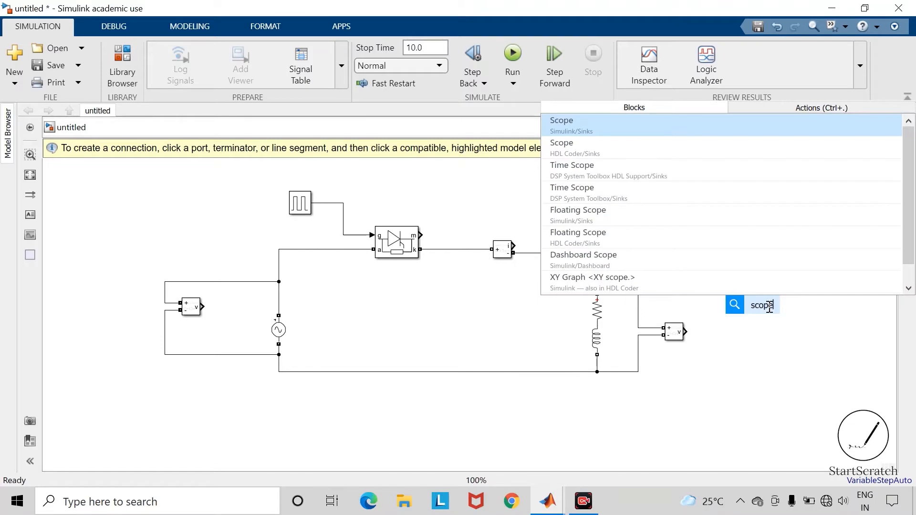
key("Return")
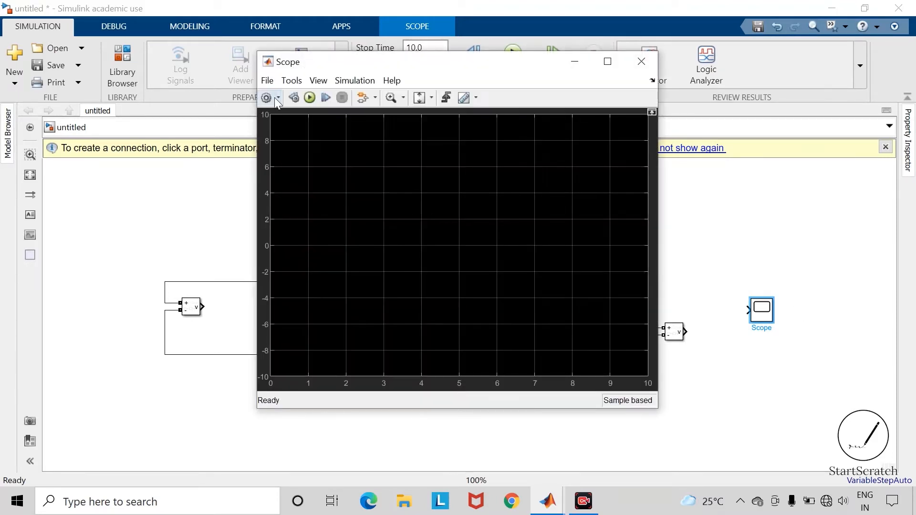
Set the Scope's number of input ports to 4 and close its window.
left_click(275, 98)
double_click(437, 218)
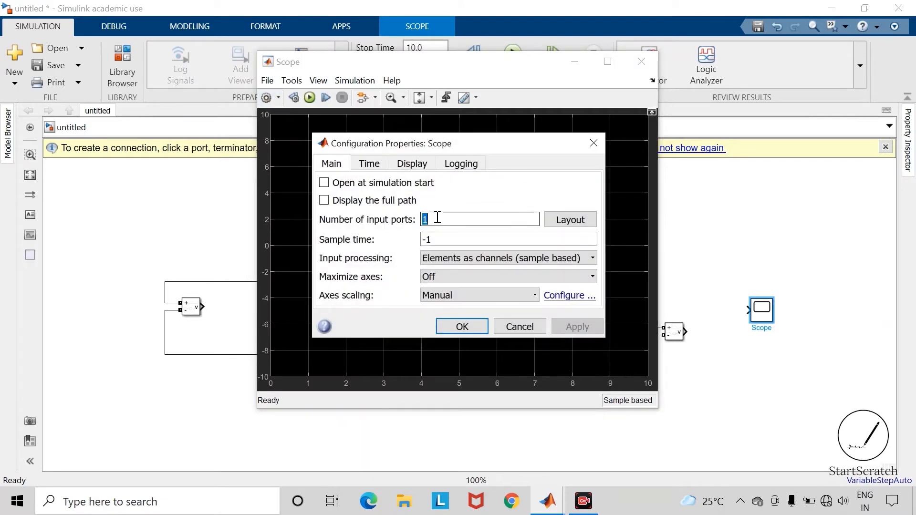
type("4")
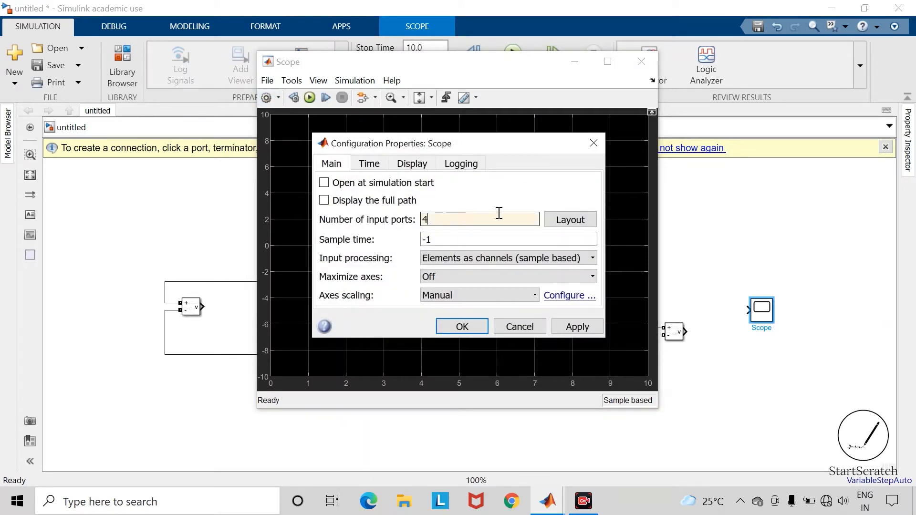
left_click(574, 217)
left_click(620, 267)
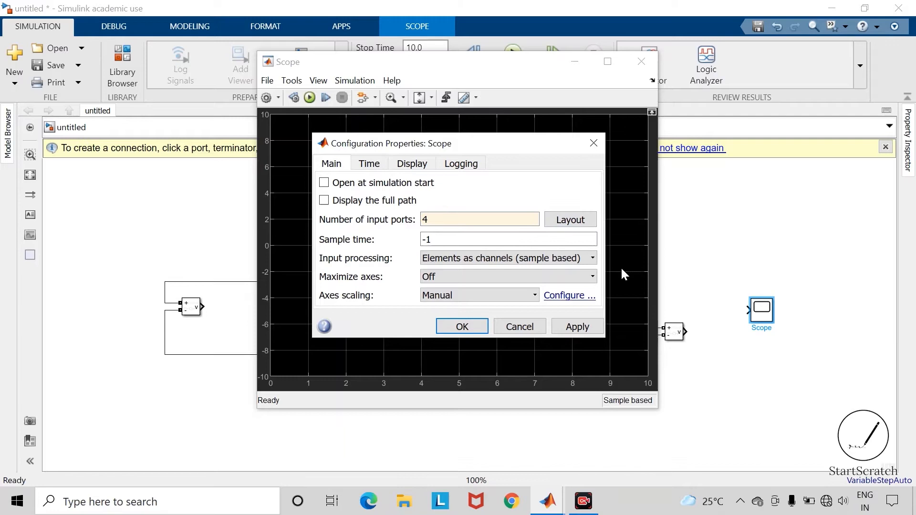
left_click(580, 329)
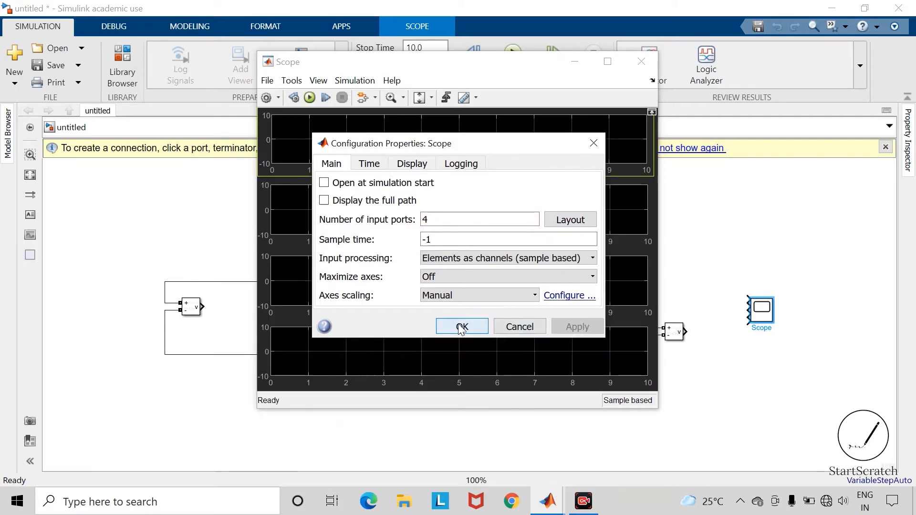
left_click(461, 328)
left_click(641, 62)
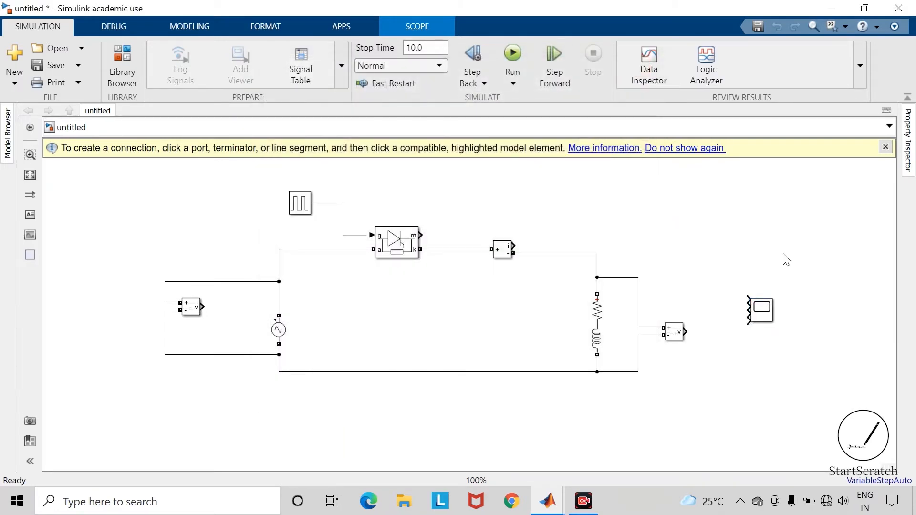
Enlarge the Scope block and place it so its lowest input aligns with the load voltage output.
left_click(762, 314)
left_click_drag(779, 334, 790, 368)
left_click_drag(768, 334, 789, 306)
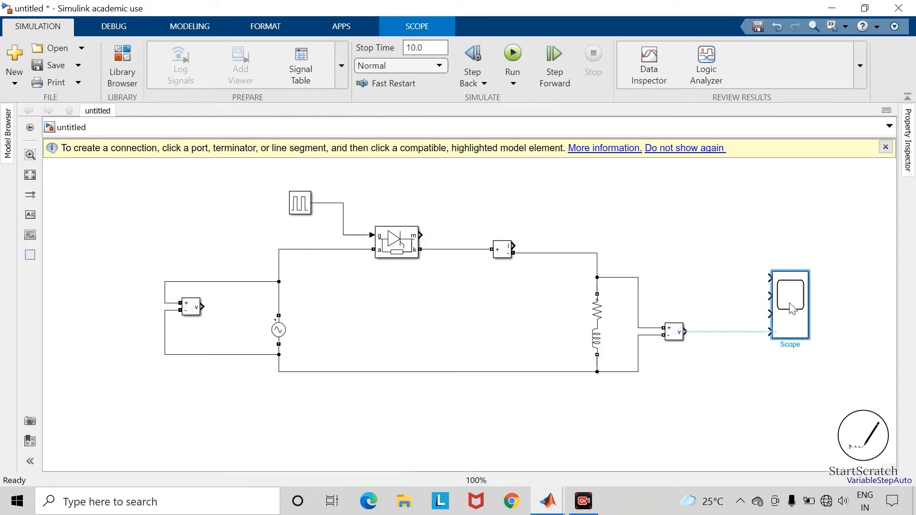
Connect the source Voltage Measurement output to the Scope's first input and label the signal I/P.
left_click_drag(202, 306, 771, 276)
left_click(552, 287)
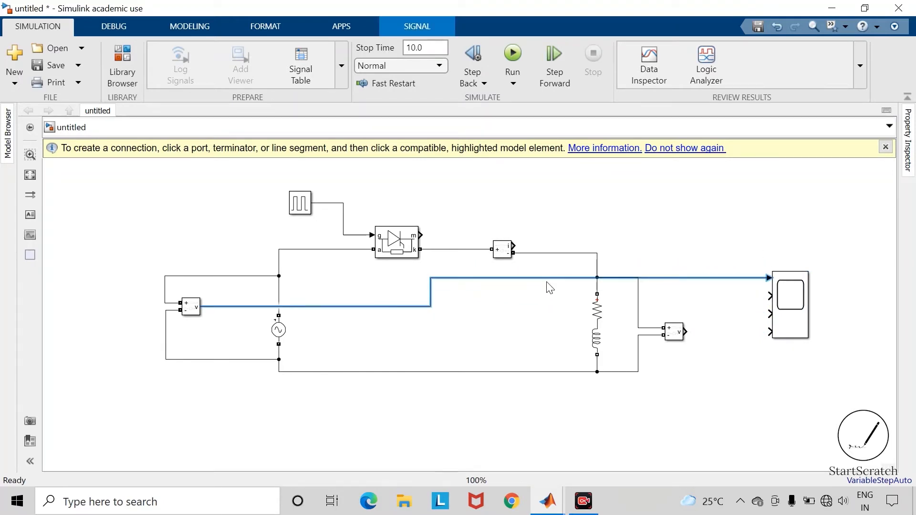
left_click(508, 306)
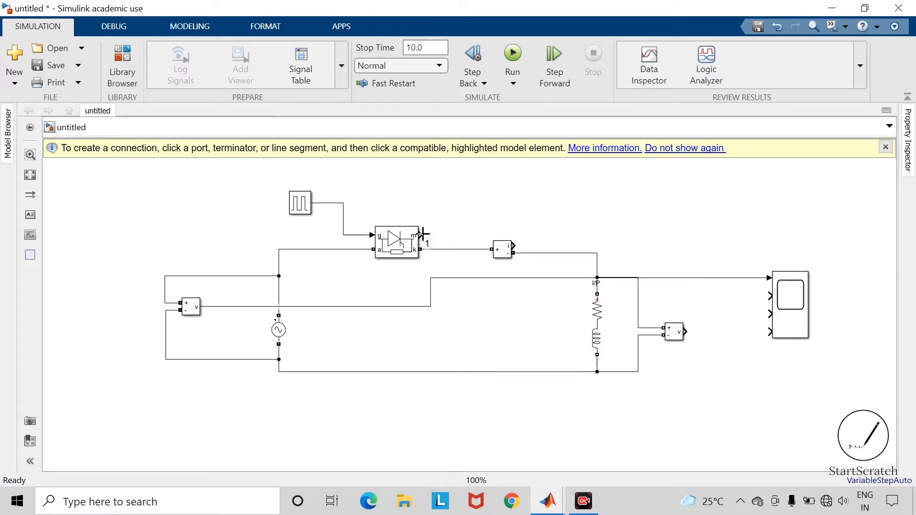
Connect the load Voltage Measurement output to the Scope's second input and label the signal O/P.
mouse_move(685, 332)
left_mouse_down()
mouse_move(720, 327)
mouse_move(767, 296)
left_mouse_up()
left_click(709, 326)
left_click_drag(708, 321, 705, 327)
double_click(696, 334)
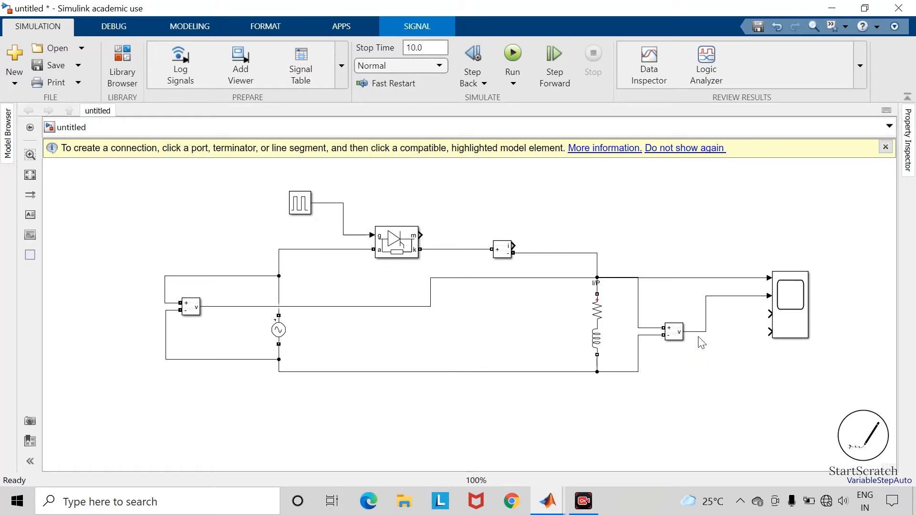
type("O/P")
left_click(714, 387)
Connect the Current Measurement's i output to the Scope's third input and label the signal Current.
mouse_move(513, 245)
left_mouse_down()
mouse_move(587, 239)
mouse_move(769, 314)
left_mouse_up()
left_click(691, 246)
type("Current")
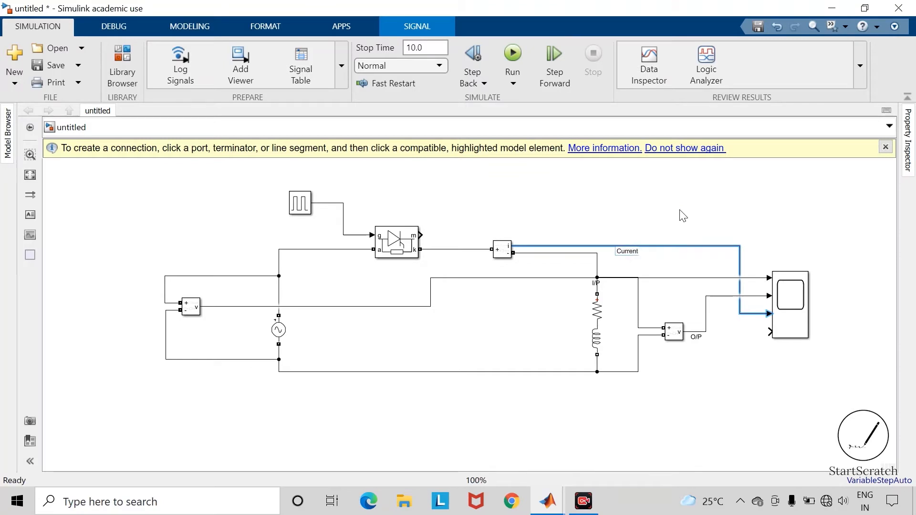
left_click(683, 215)
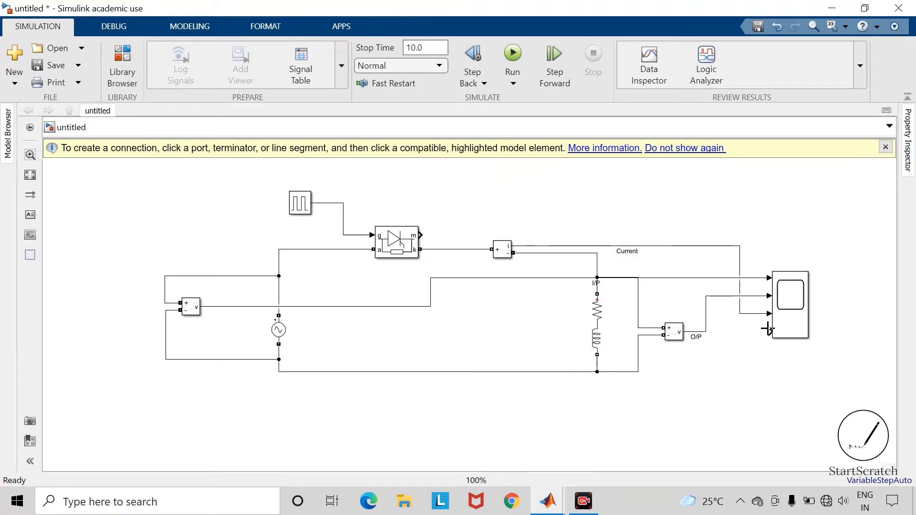
Branch the gate pulse signal to the Scope's fourth input, route it below the circuit, and label it PWM.
left_click_drag(769, 331, 343, 235)
left_click_drag(505, 267, 486, 391)
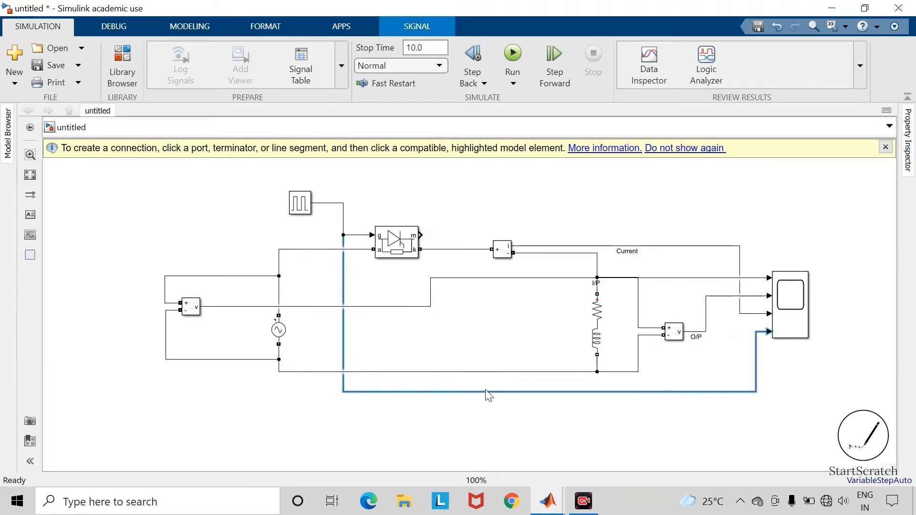
left_click(535, 438)
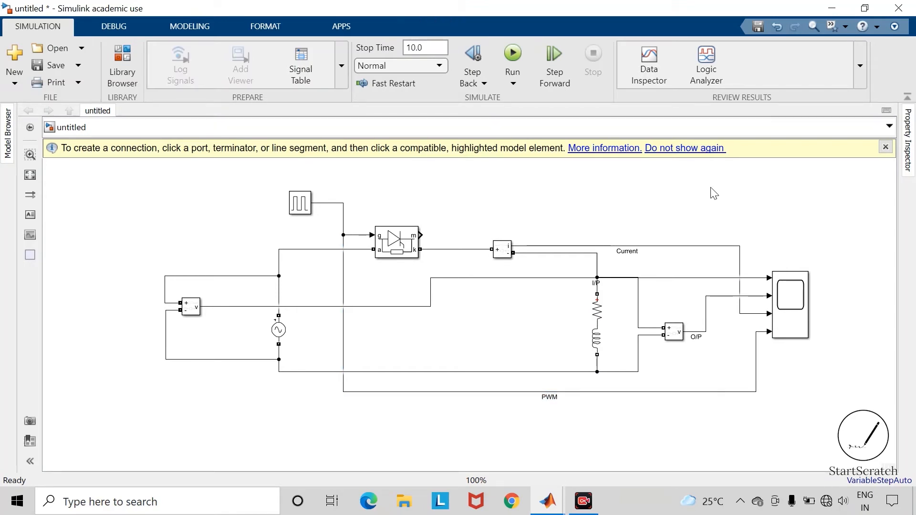
Add a powergui block in the empty area above the Current signal line.
type("power")
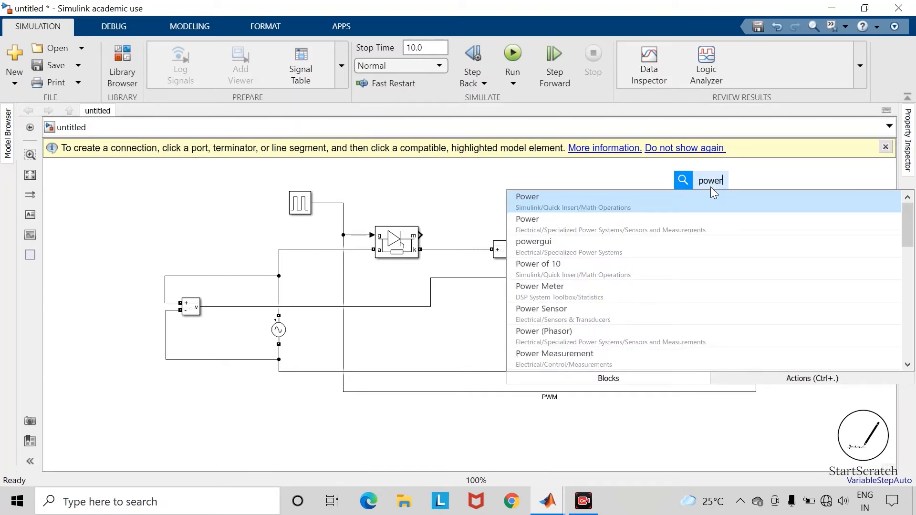
key("Down")
key("Down")
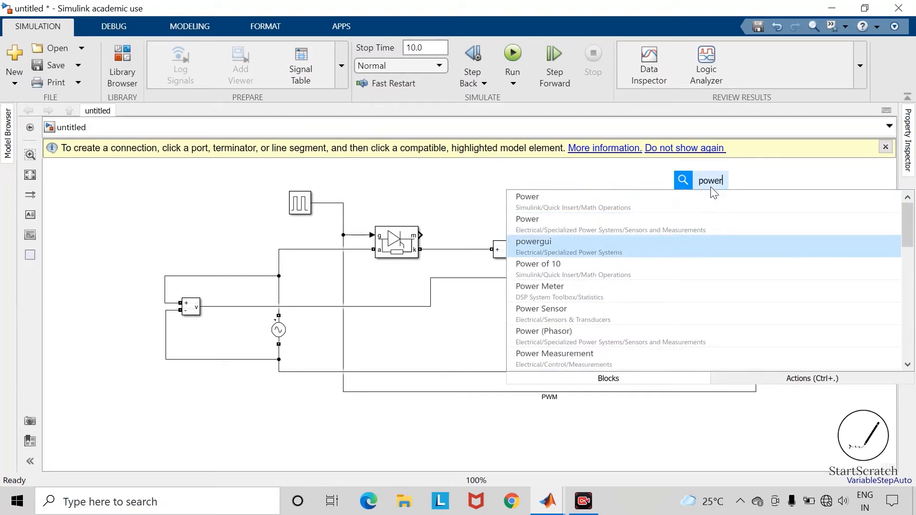
key("Return")
Set the powergui block's simulation type to Discrete and apply the change.
double_click(714, 192)
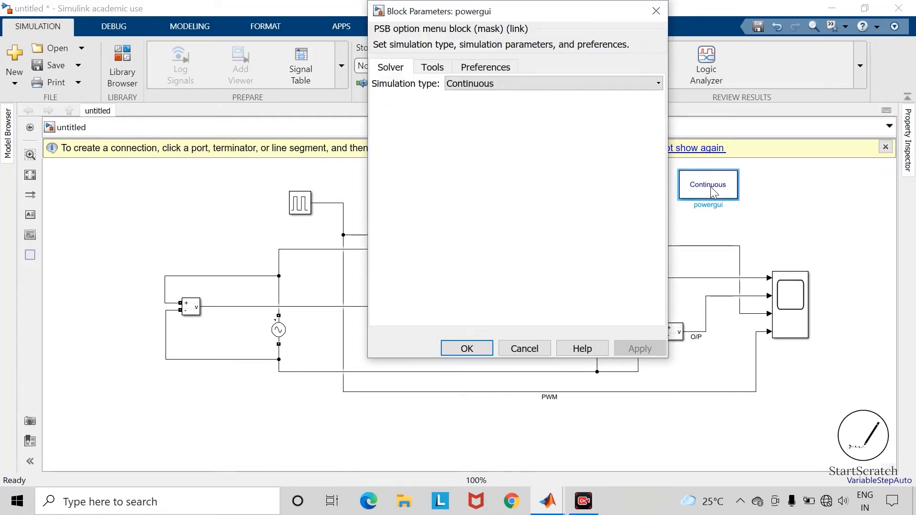
left_click(519, 83)
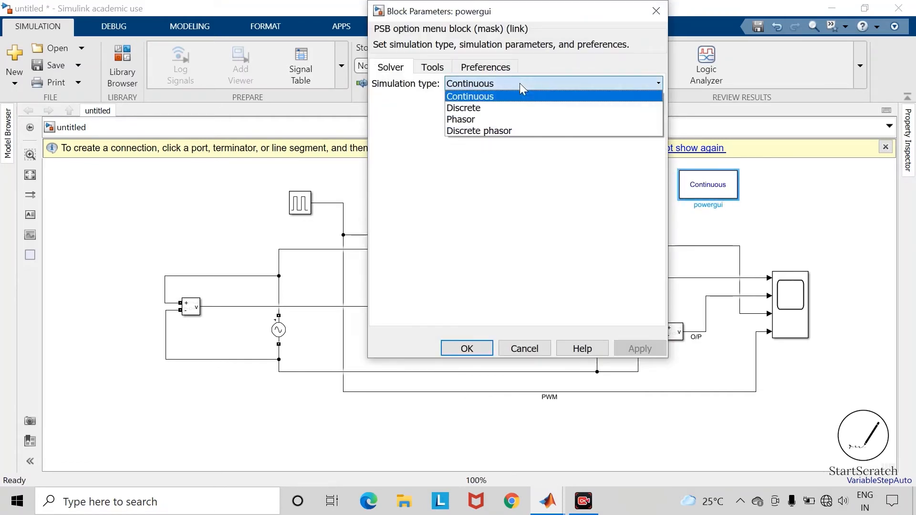
left_click(502, 107)
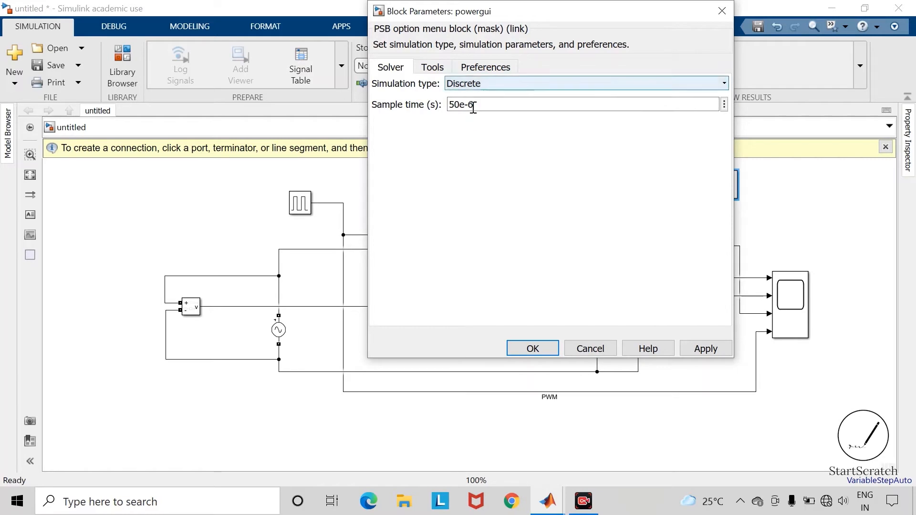
left_click(714, 350)
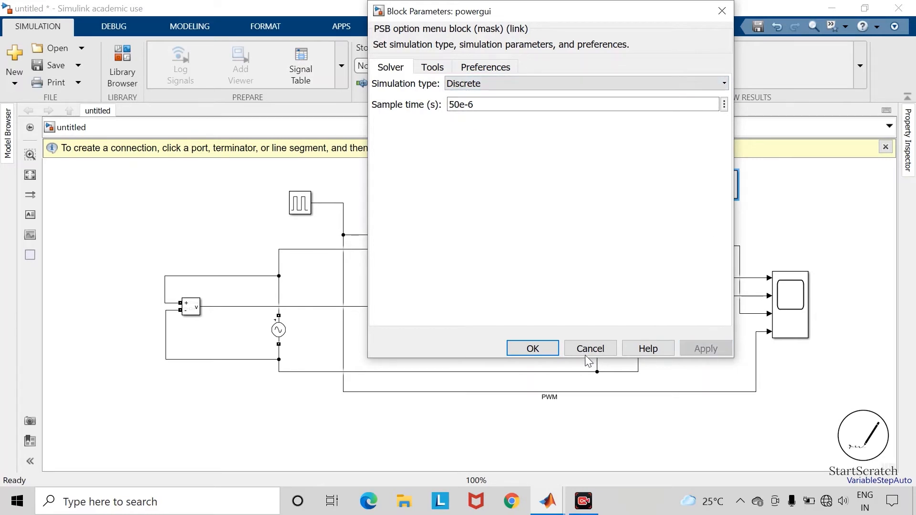
left_click(519, 348)
left_click(499, 207)
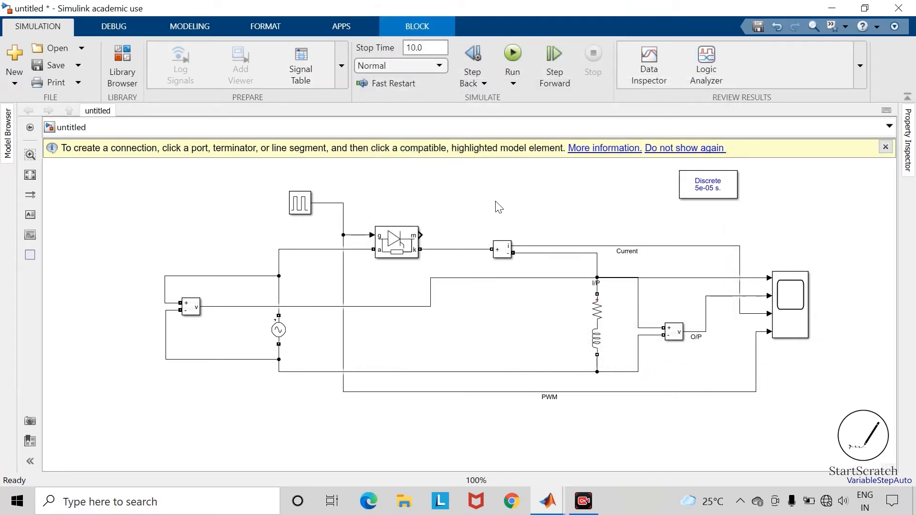
Set the simulation stop time to 0.08.
left_click(438, 48)
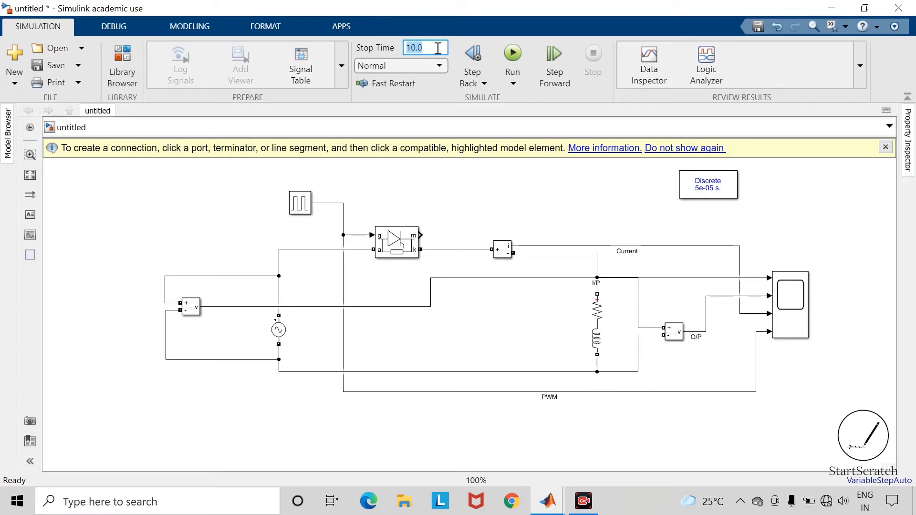
type("0.0")
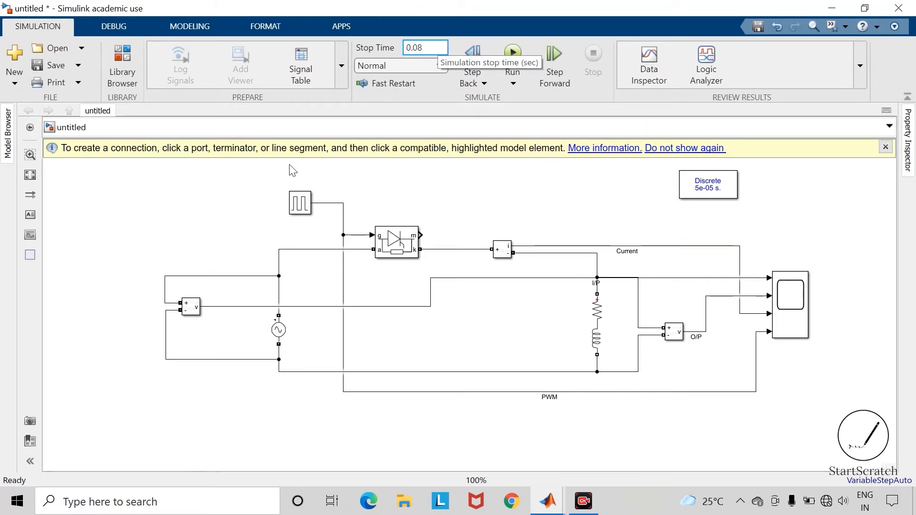
left_click(169, 214)
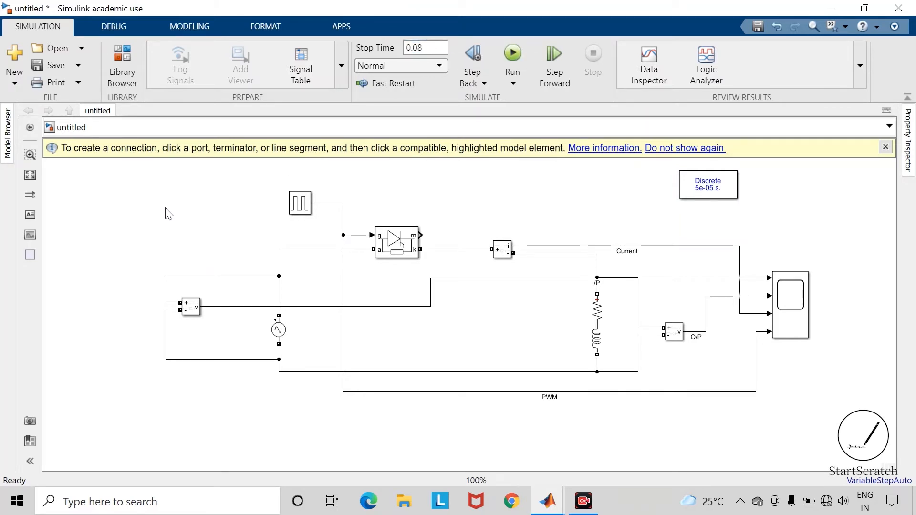
Dismiss the connection tip and save the model under the file name test.
left_click(886, 147)
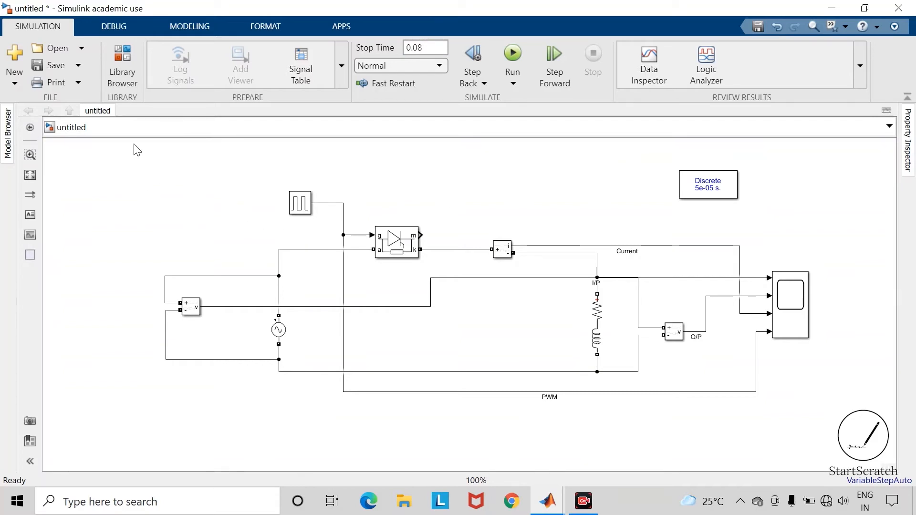
left_click(50, 65)
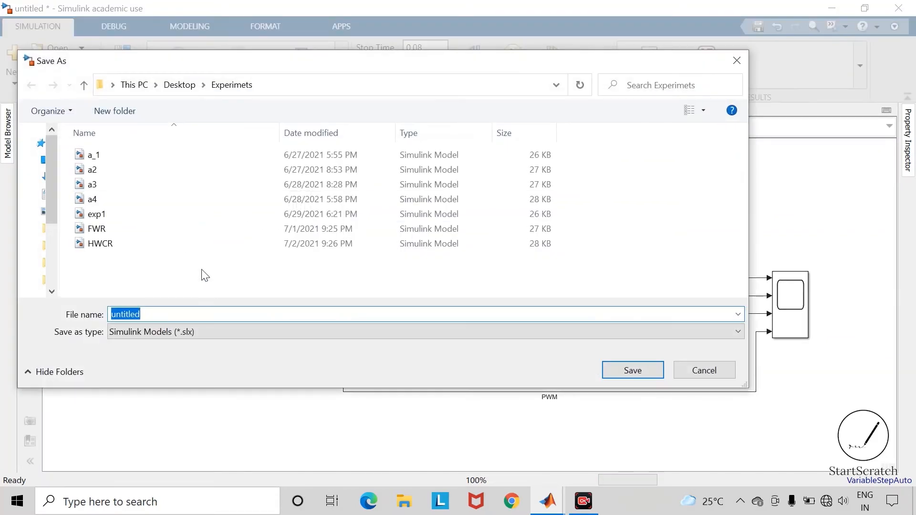
type("test")
key("Return")
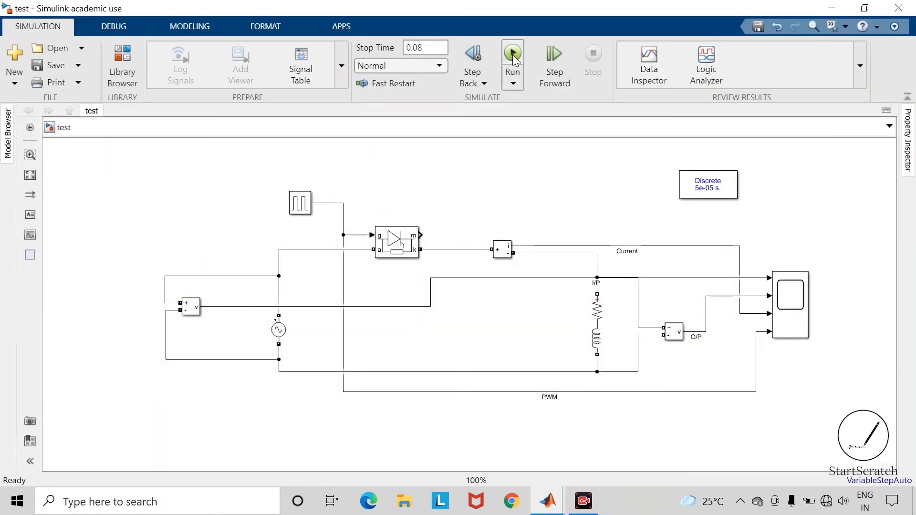
Run the simulation, examine the I/P, O/P, Current and PWM waveforms in the maximized Scope, and close it.
left_click(513, 55)
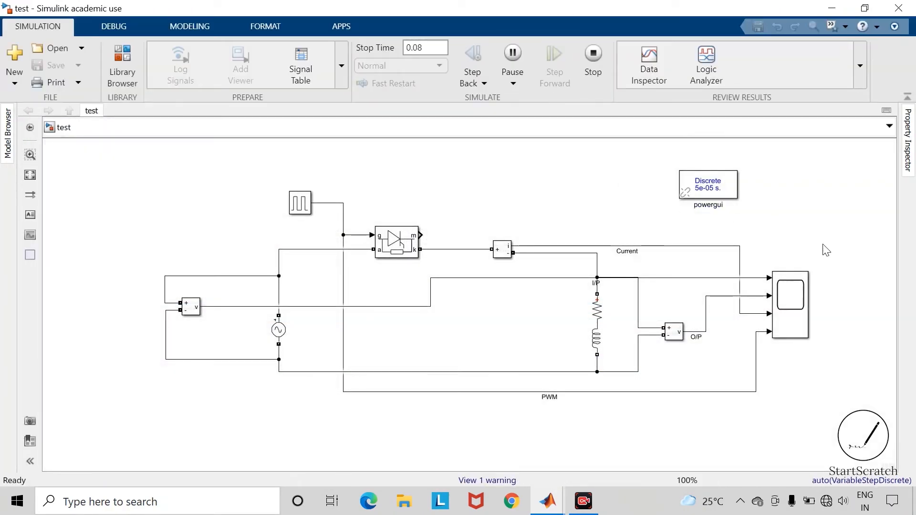
left_click(790, 326)
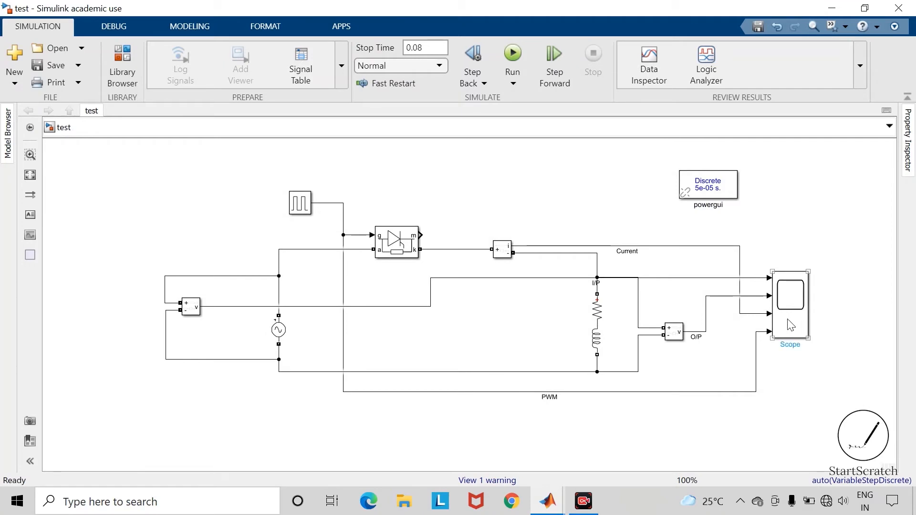
double_click(790, 326)
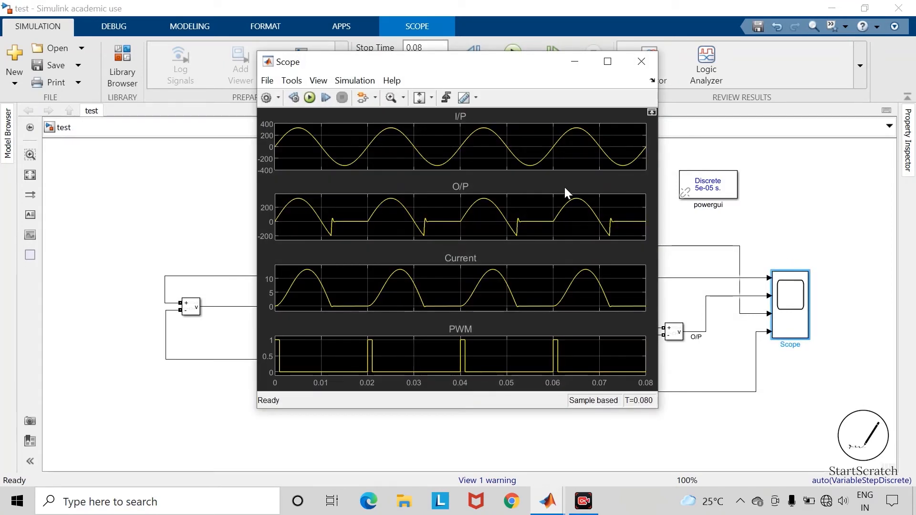
left_click(608, 66)
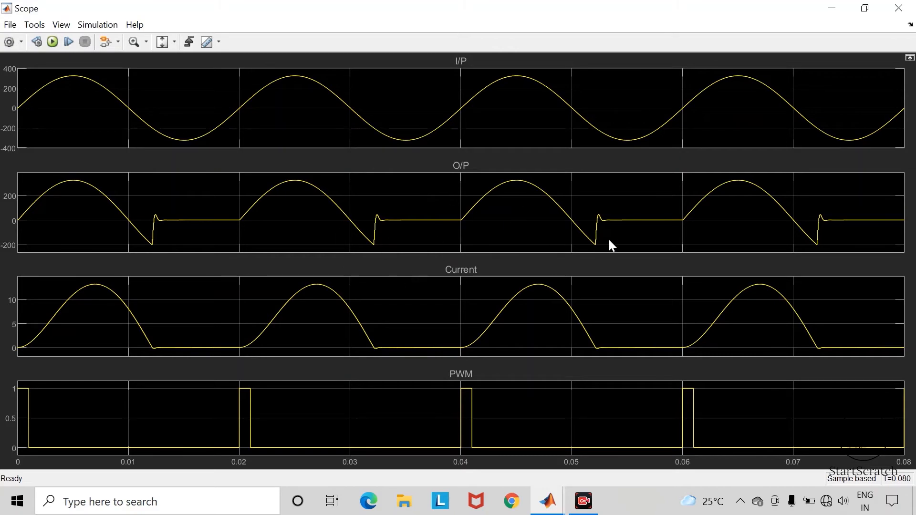
left_click(898, 8)
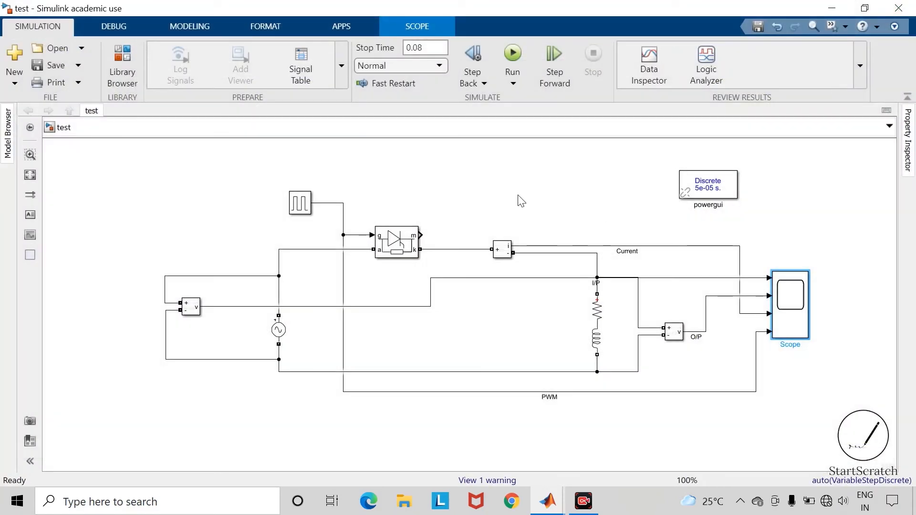
left_click(489, 199)
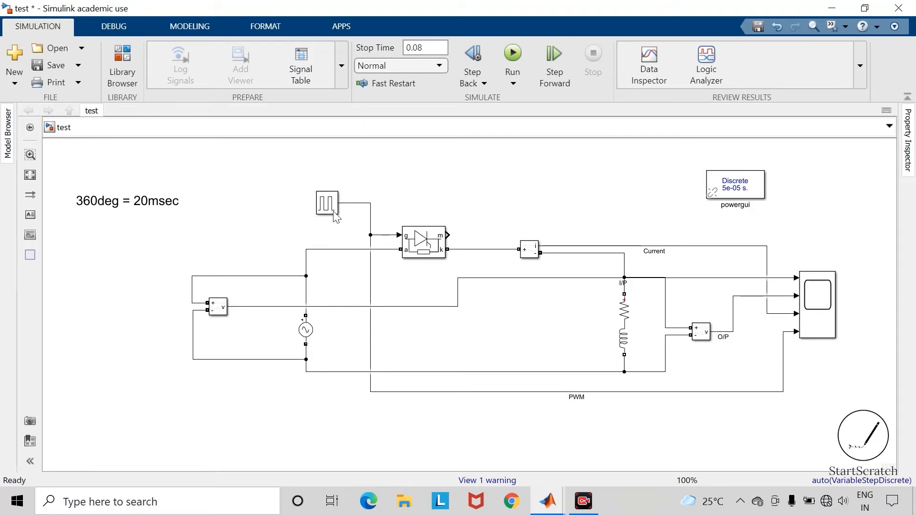
Add the line "60deg = 3.33msec" below "360deg = 20msec" in the text annotation beside the Pulse Generator.
left_click(426, 241)
left_click(388, 221)
left_click(123, 223)
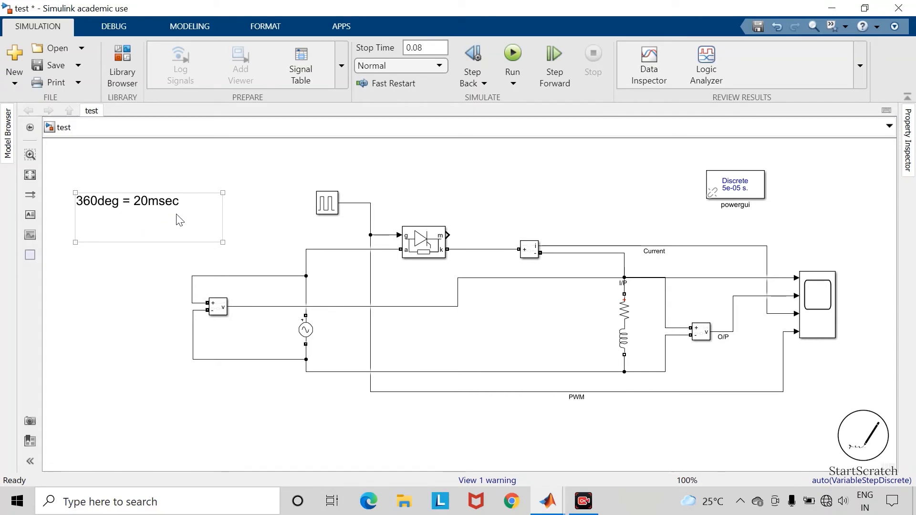
left_click(102, 215)
left_click(95, 224)
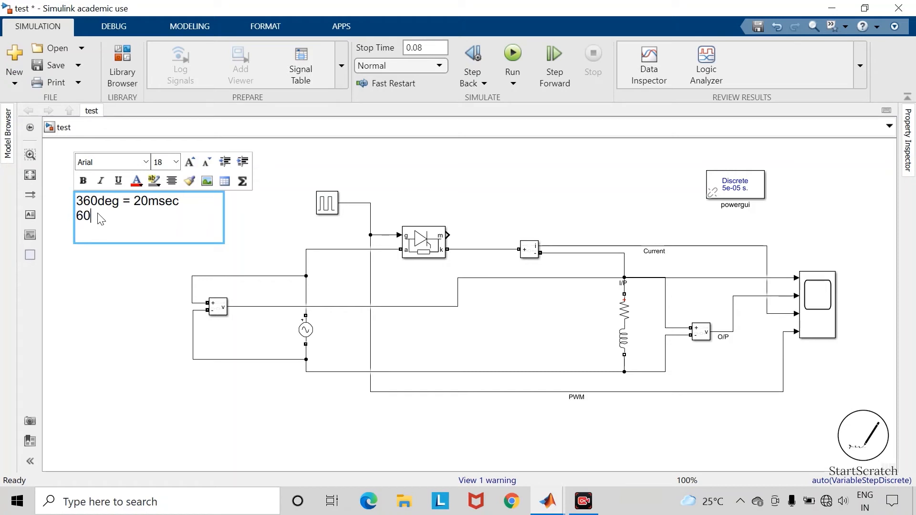
type("eg = 3.33msec")
left_click(133, 285)
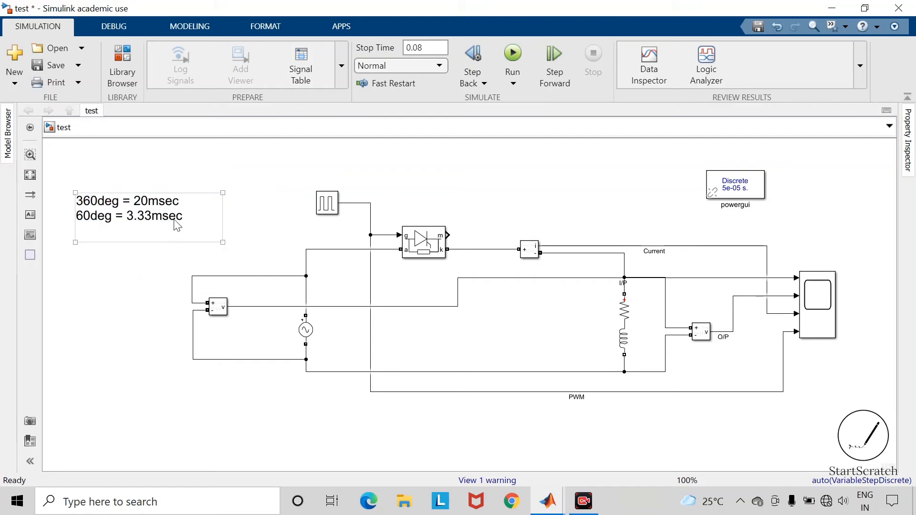
Set the Pulse Generator's phase delay to 3.33e-3 seconds and apply the change.
left_click(333, 206)
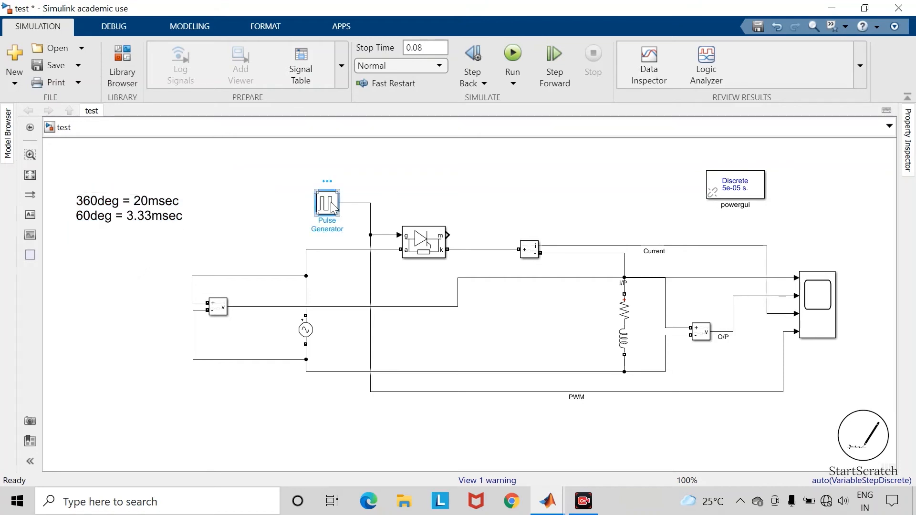
double_click(327, 202)
scroll(387, 330, "down", 3)
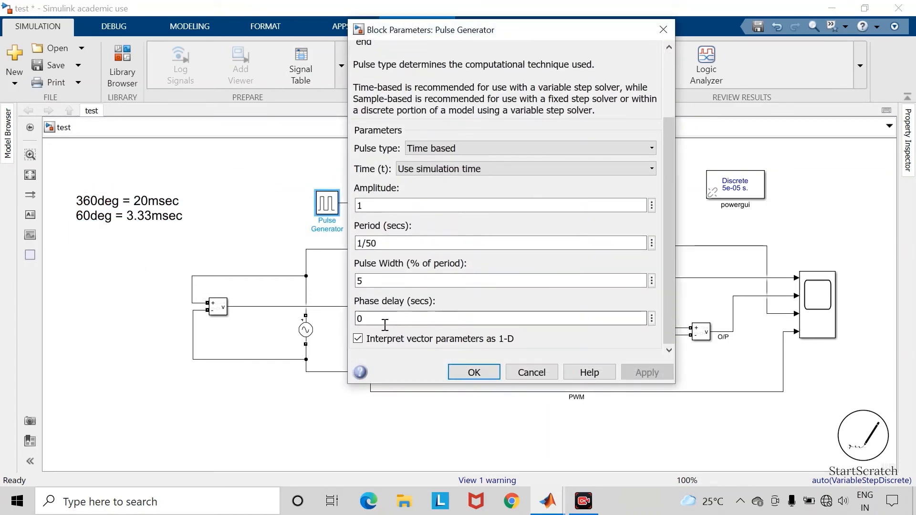
double_click(382, 317)
type("3.33")
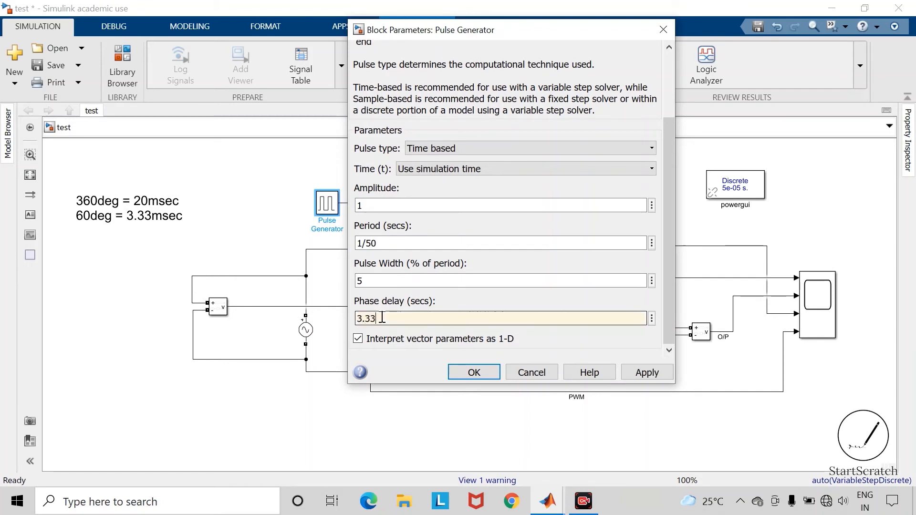
type("e-3")
left_click(645, 375)
left_click(474, 373)
left_click(350, 425)
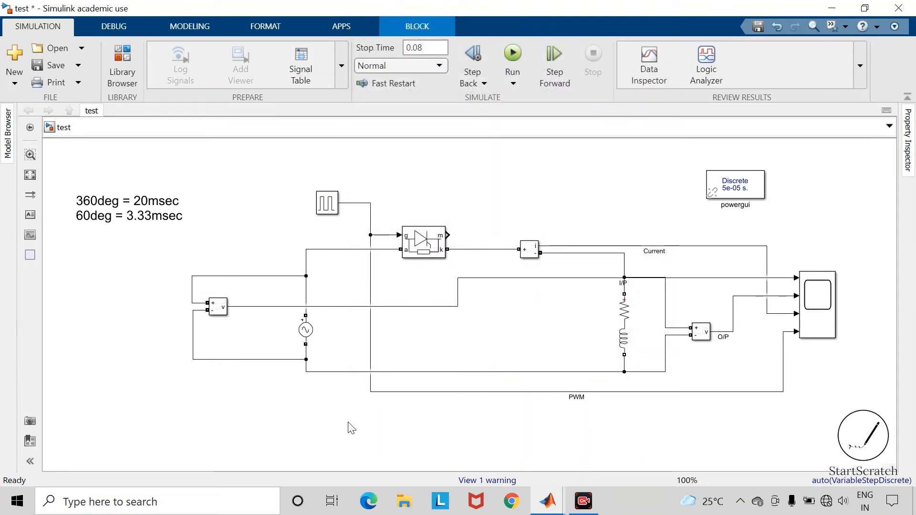
Save the model, rerun the simulation, and open the Scope to view the delayed-firing waveforms.
left_click(60, 64)
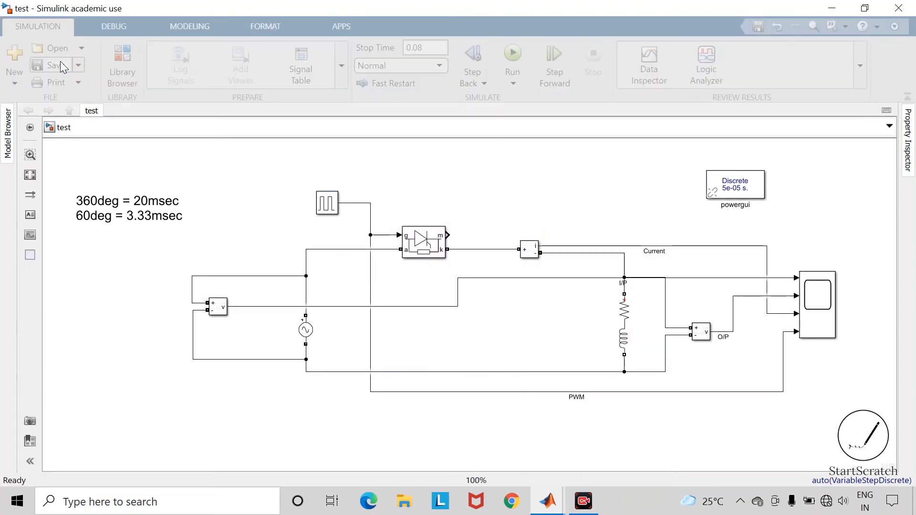
left_click(512, 55)
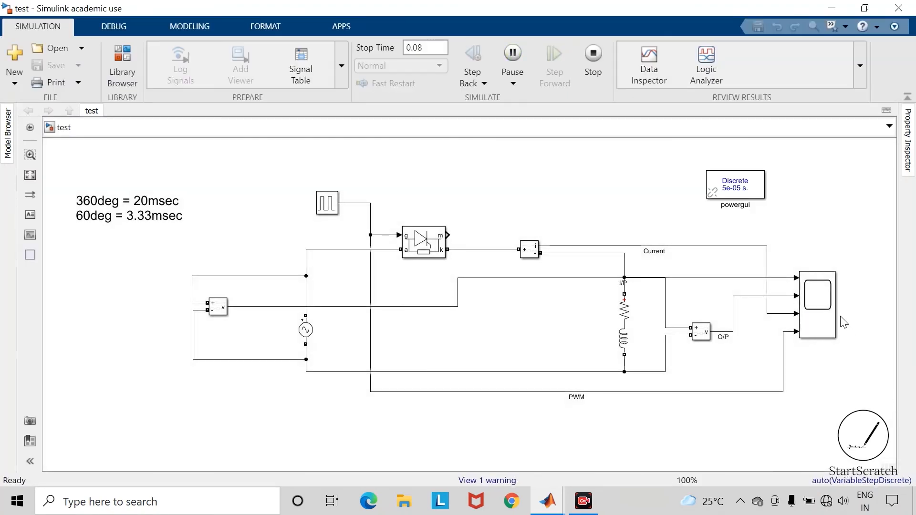
left_click(820, 310)
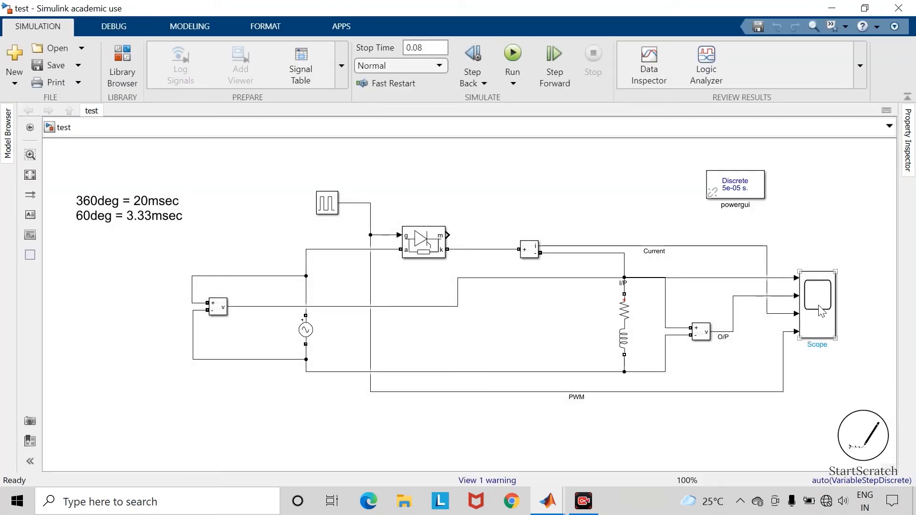
double_click(820, 310)
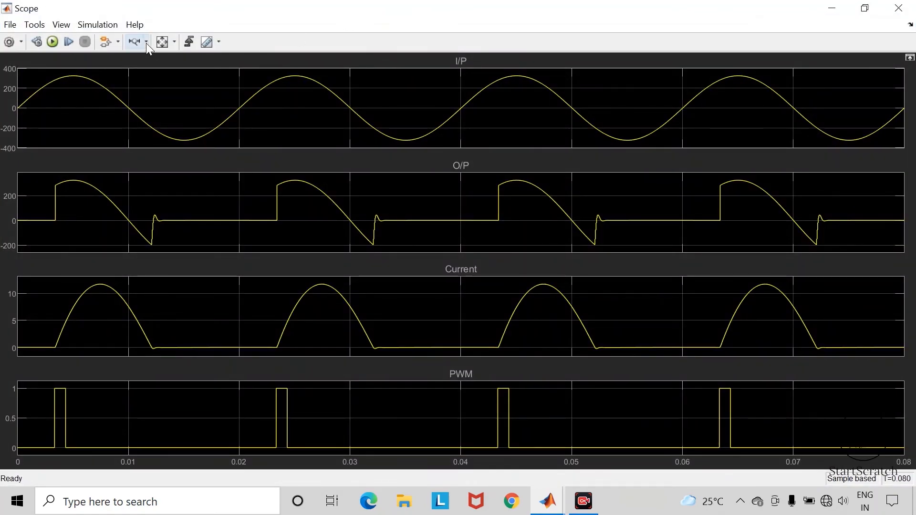
Zoom the Scope's time axis in on the first cycle, from 0 to about 0.025 s.
left_click(134, 41)
left_click_drag(303, 103, 15, 97)
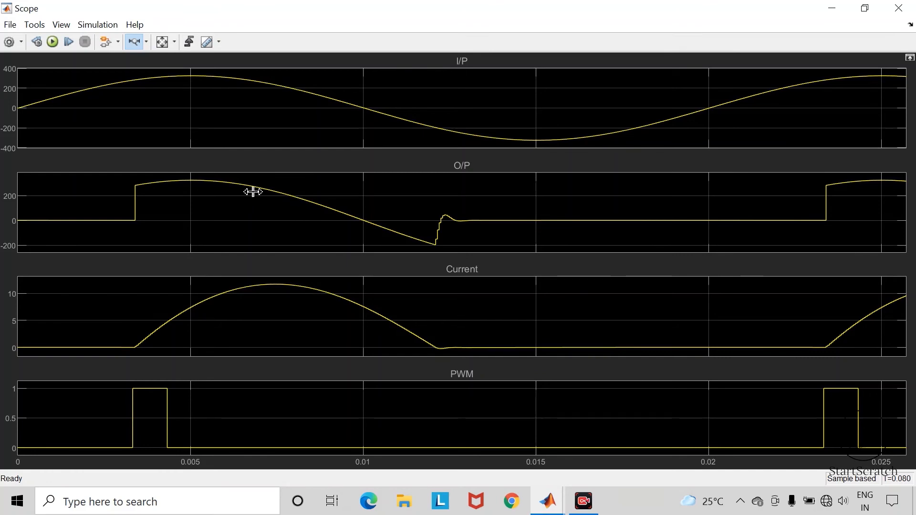
left_click(135, 44)
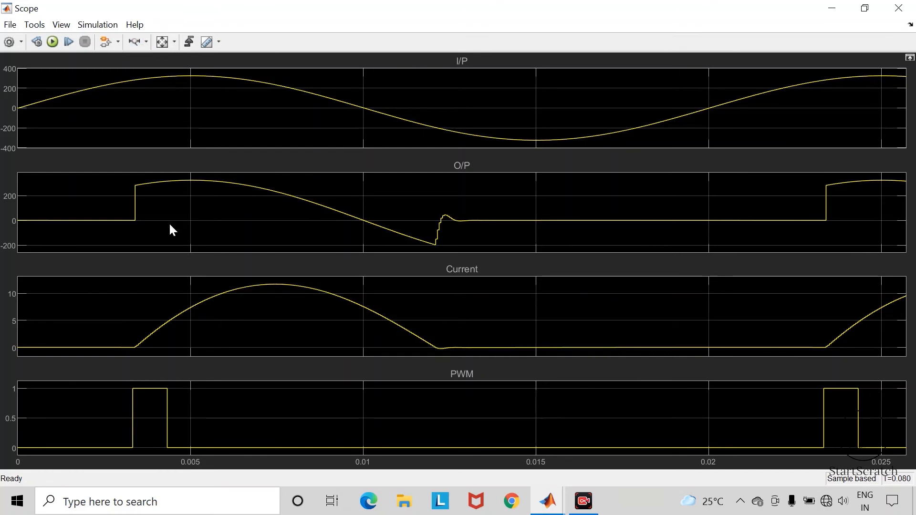
Scale the Scope's Y-axis and X-axis limits to show the full simulation time, examine the waveforms, and close the Scope.
left_click(173, 43)
left_click(165, 75)
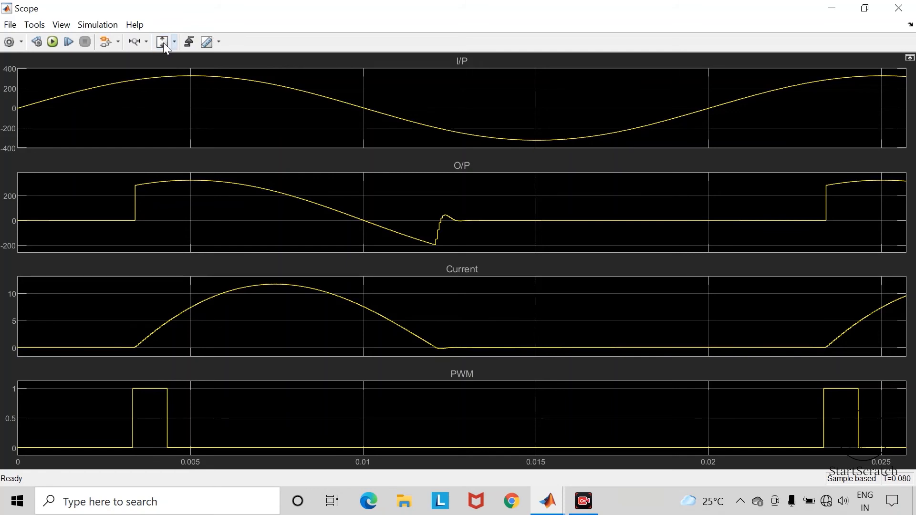
left_click(174, 42)
left_click(172, 70)
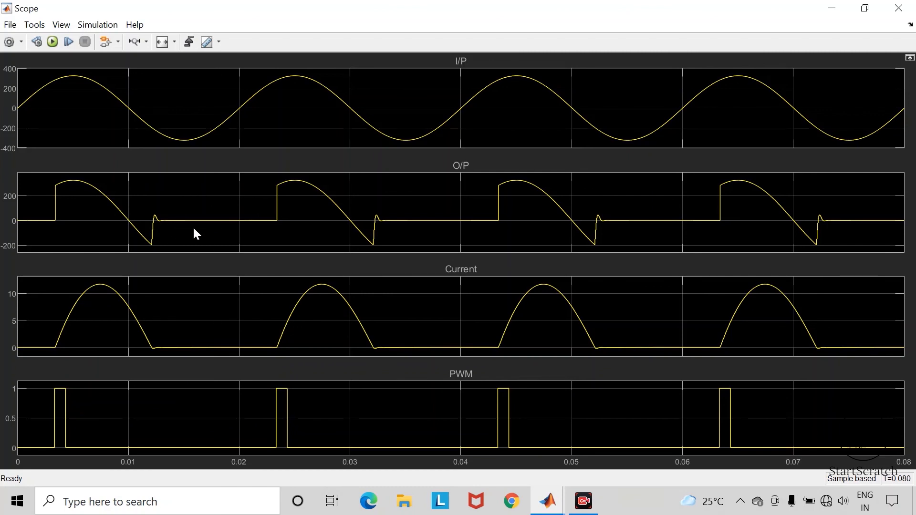
left_click(899, 8)
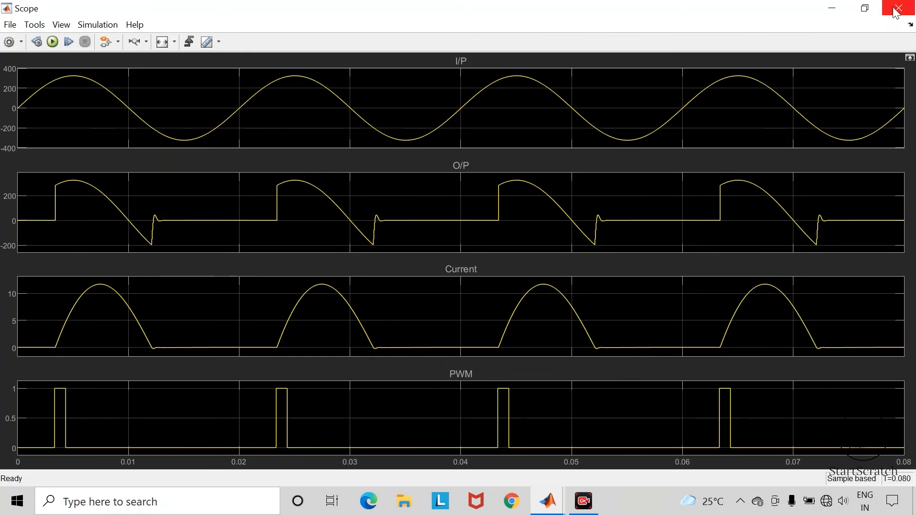
left_click(586, 198)
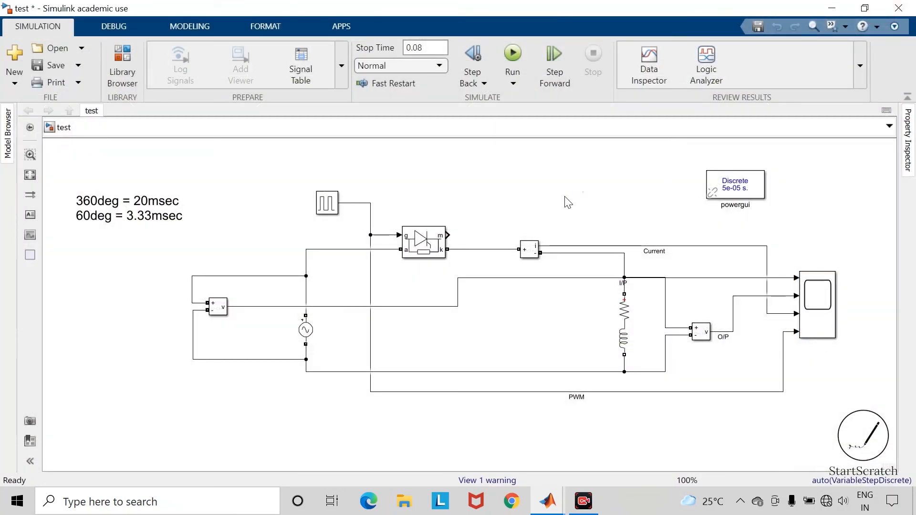